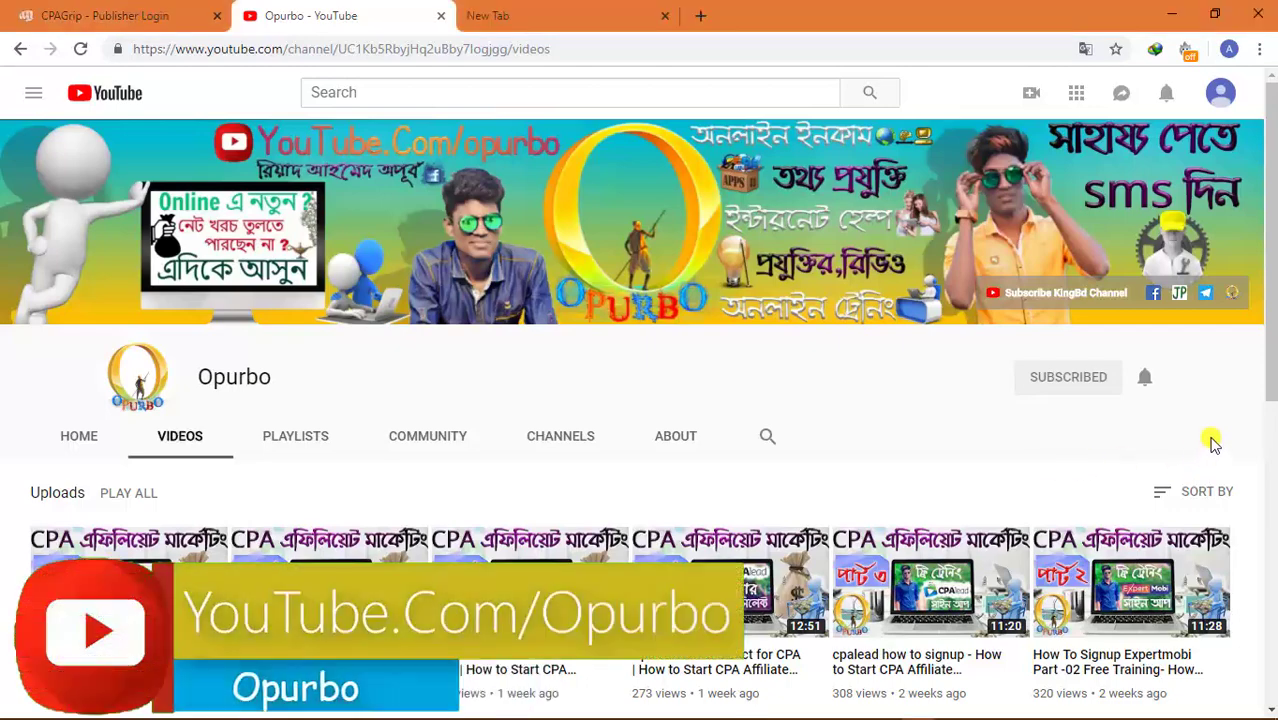
# - Load the pasted CPAGrip publisher registration URL in the blank new tab
pyautogui.click(568, 15)
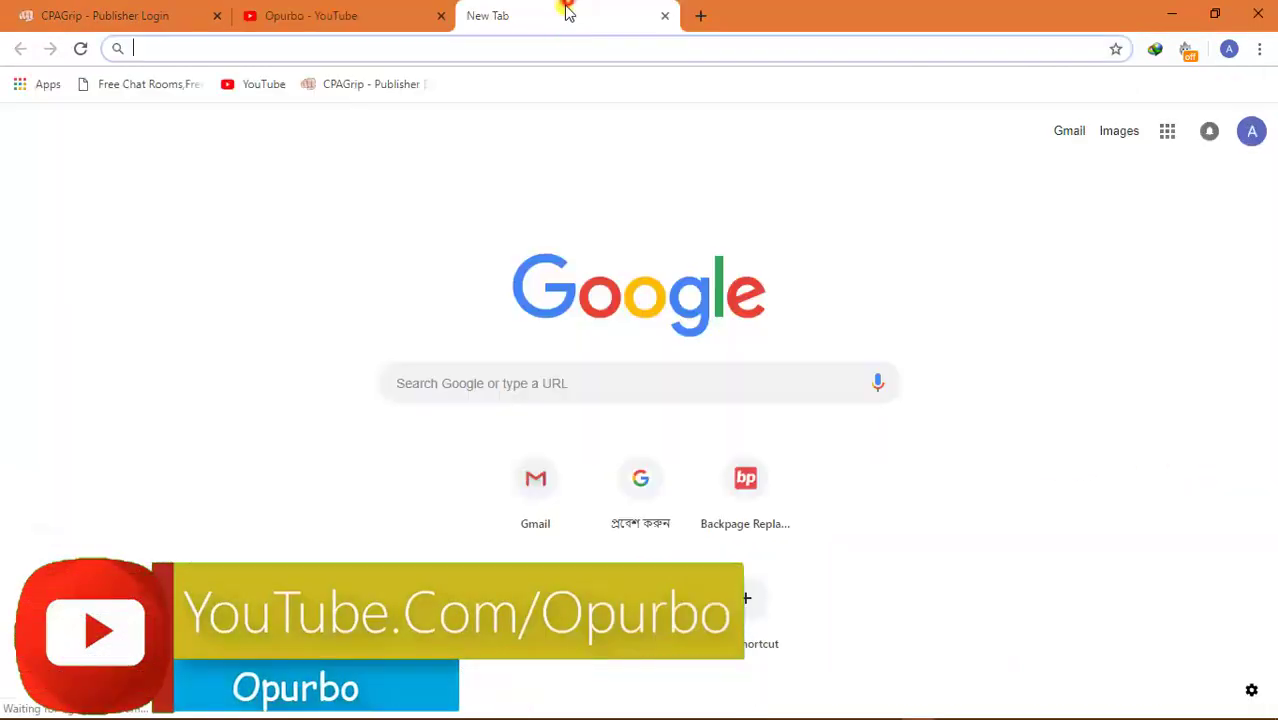
pyautogui.press('Return')
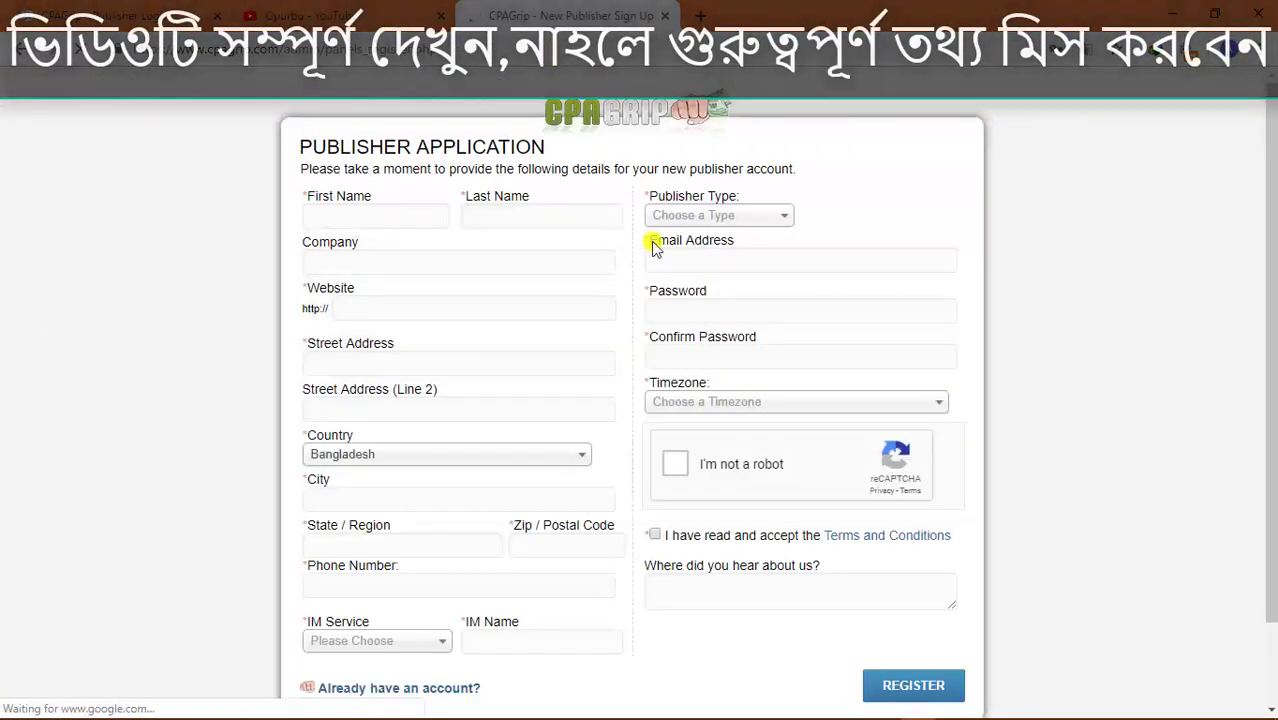
pyautogui.scroll(-1, 1268, 112)
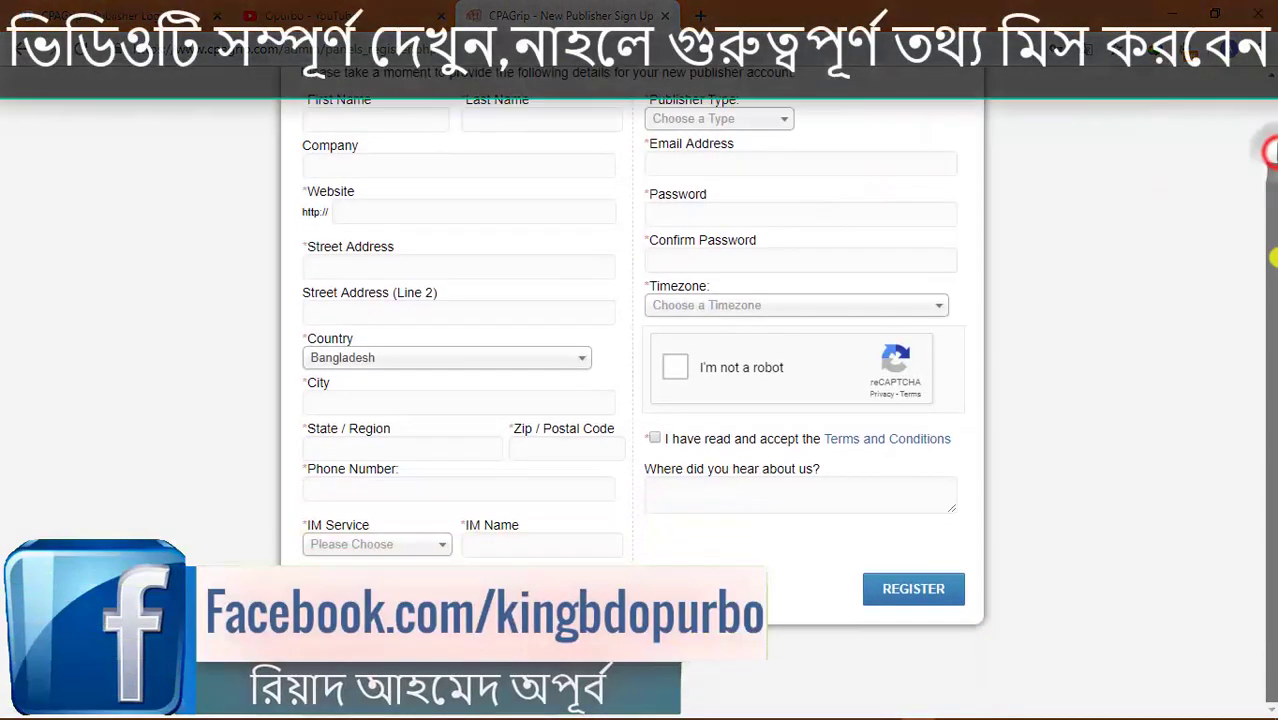
pyautogui.scroll(1, 1268, 112)
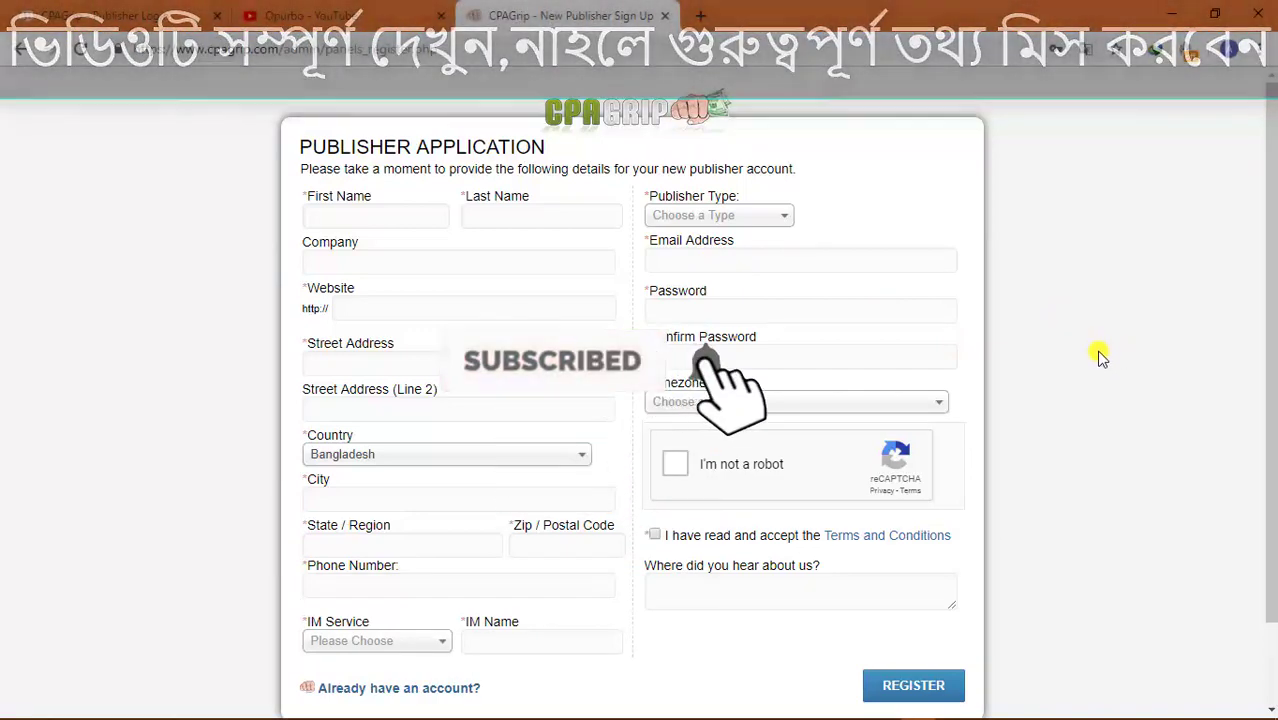
# - Switch back and forth between the YouTube channel and the CPAGrip sign-up form
pyautogui.click(355, 15)
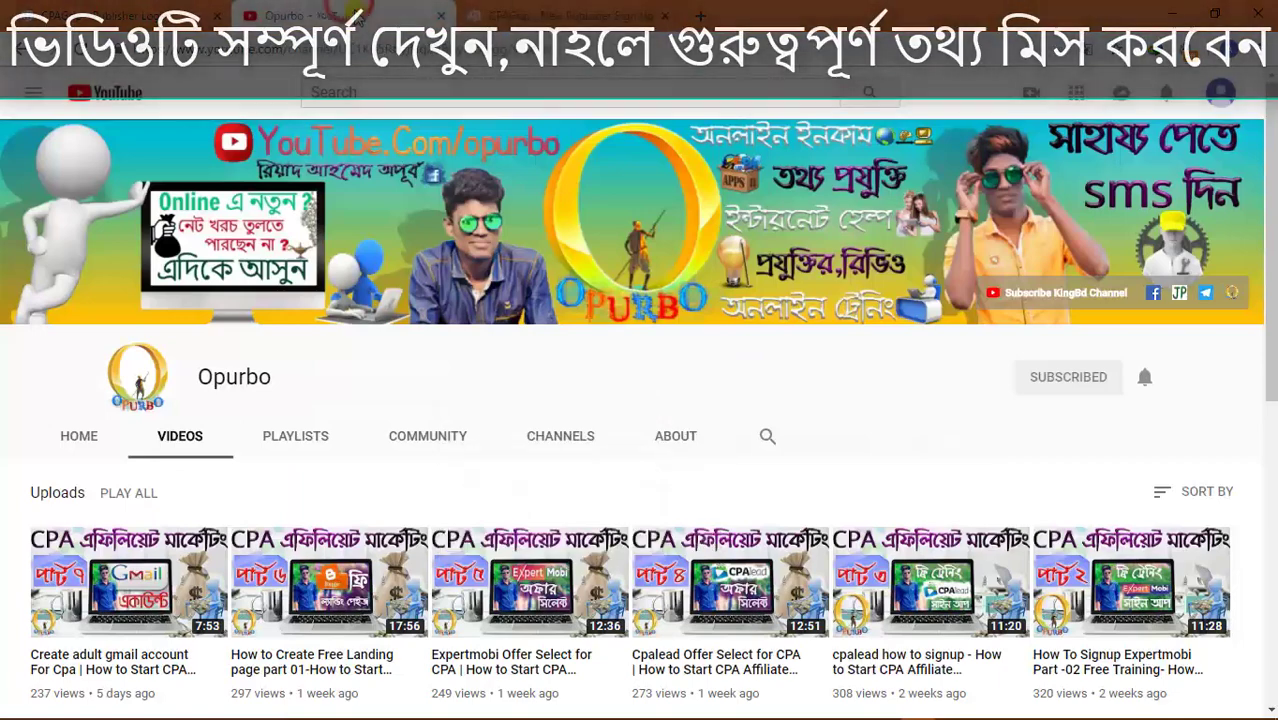
pyautogui.click(540, 14)
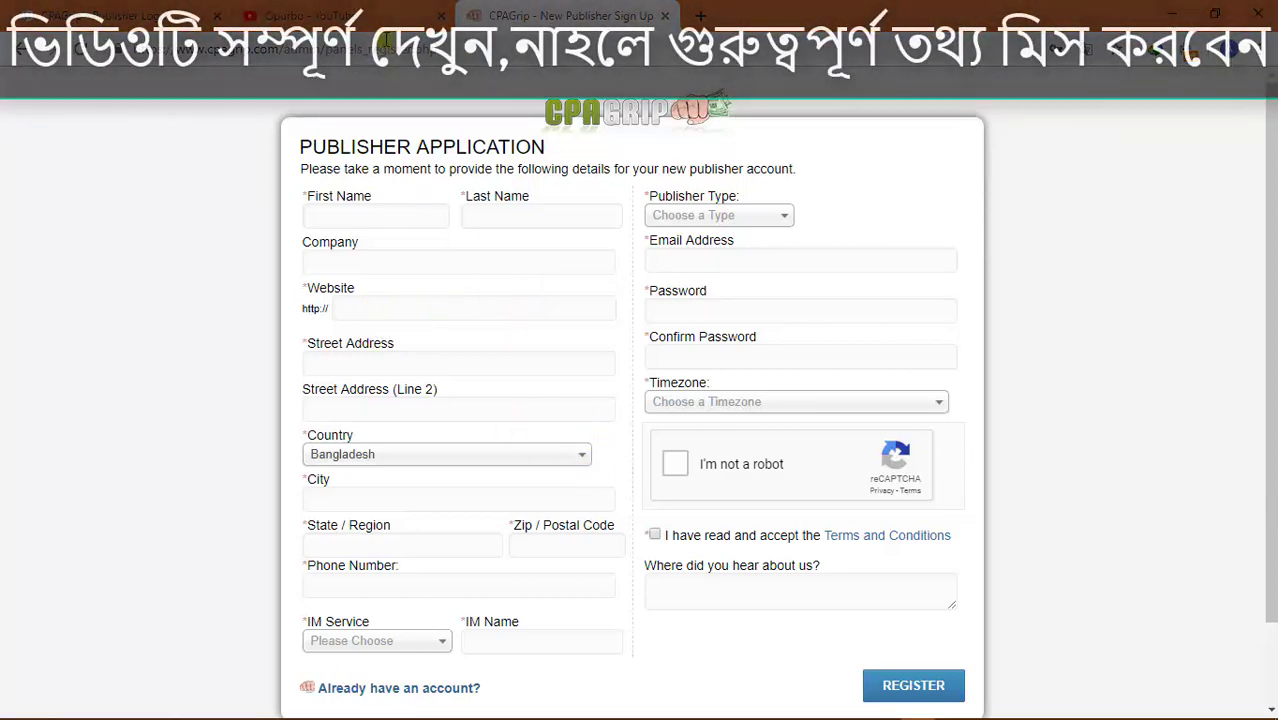
pyautogui.click(362, 12)
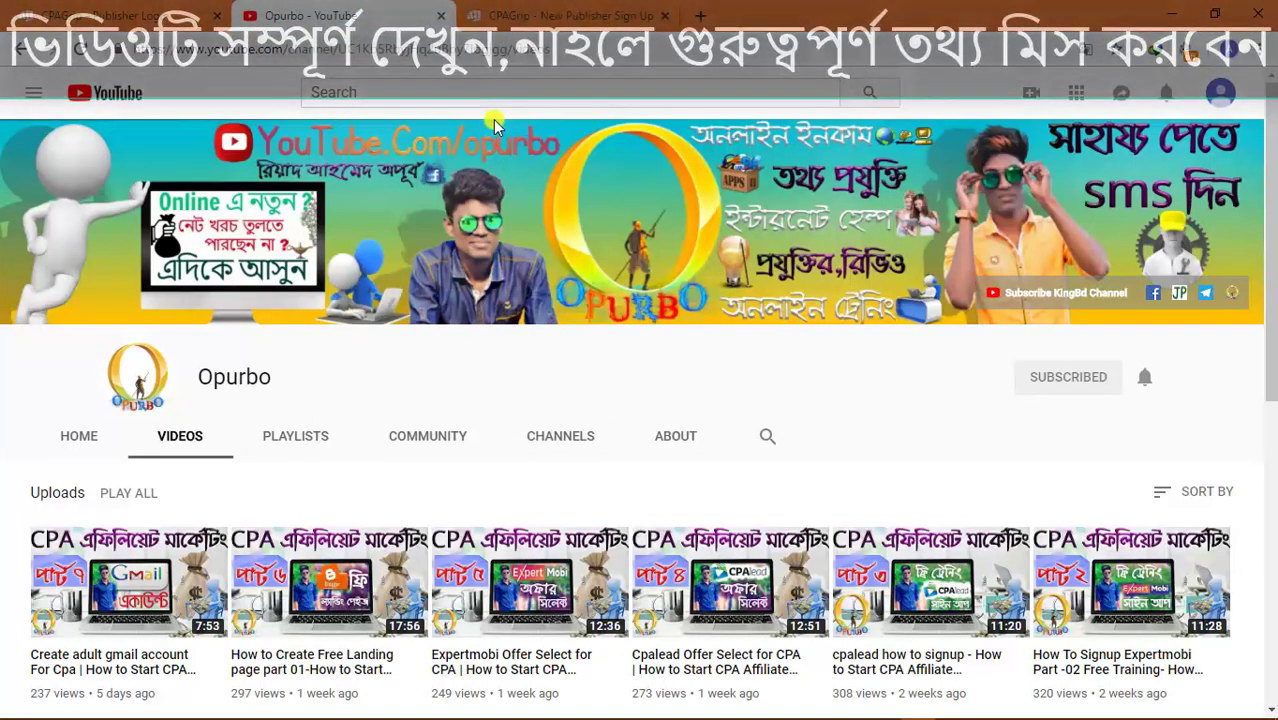
pyautogui.click(531, 12)
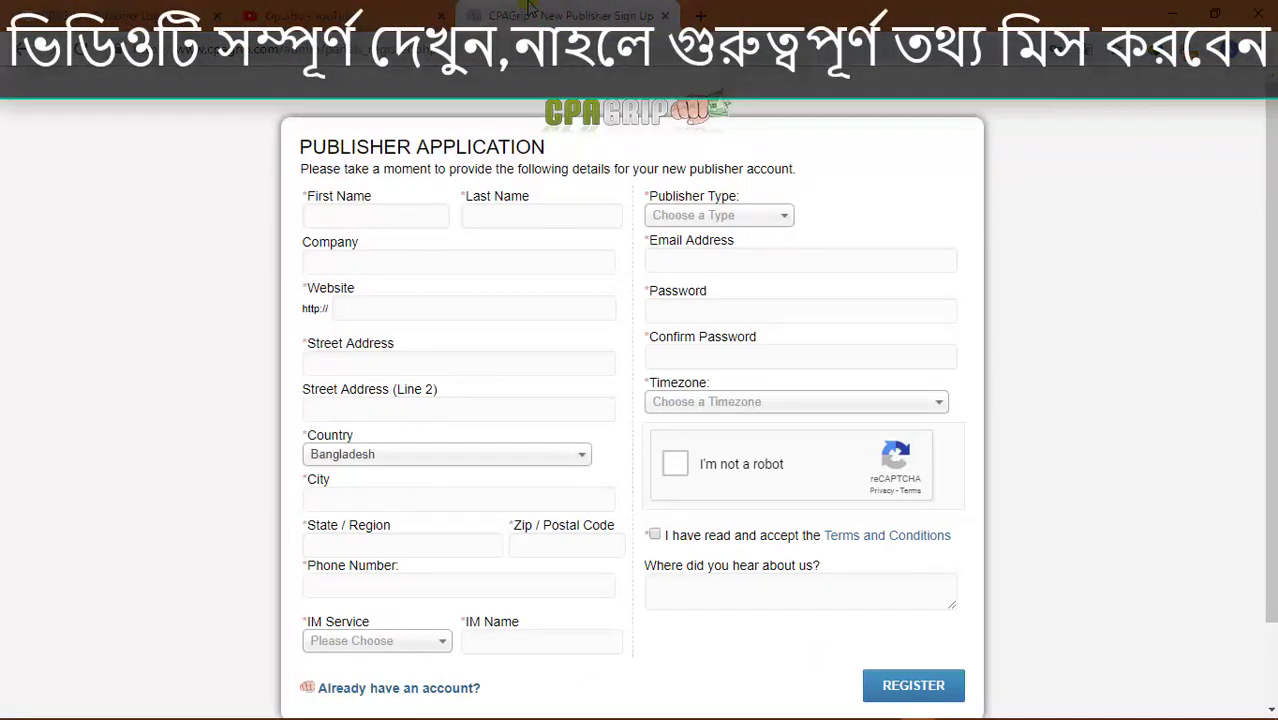
pyautogui.click(401, 7)
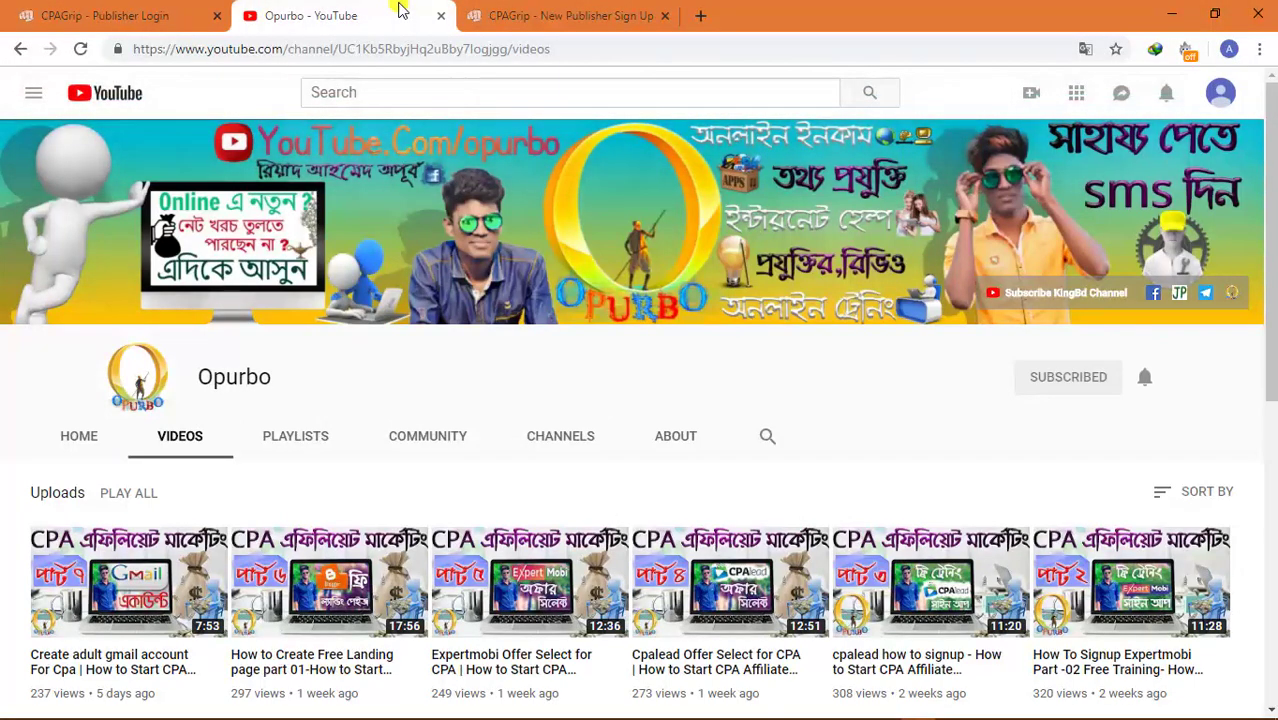
pyautogui.click(463, 28)
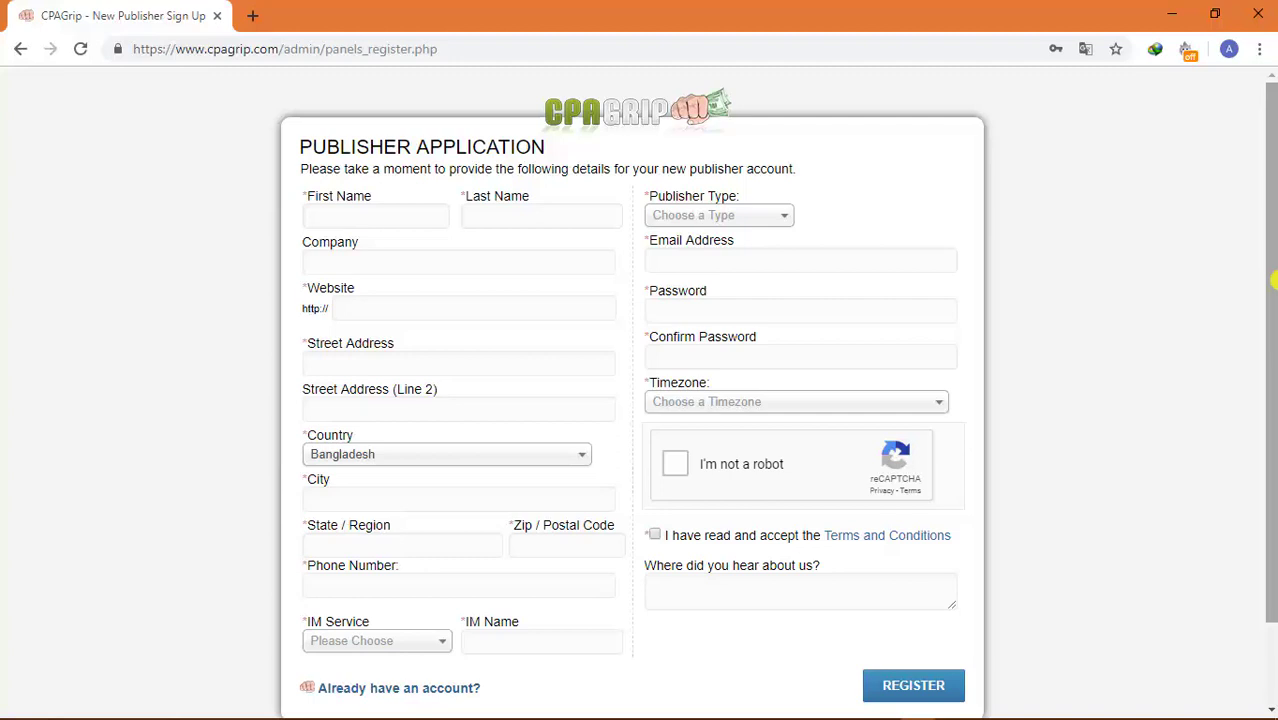
# - Dismiss the name and company suggestions, then autofill Website with the saved YouTube channel URL
pyautogui.scroll(-1, 1270, 280)
pyautogui.scroll(1, 1265, 278)
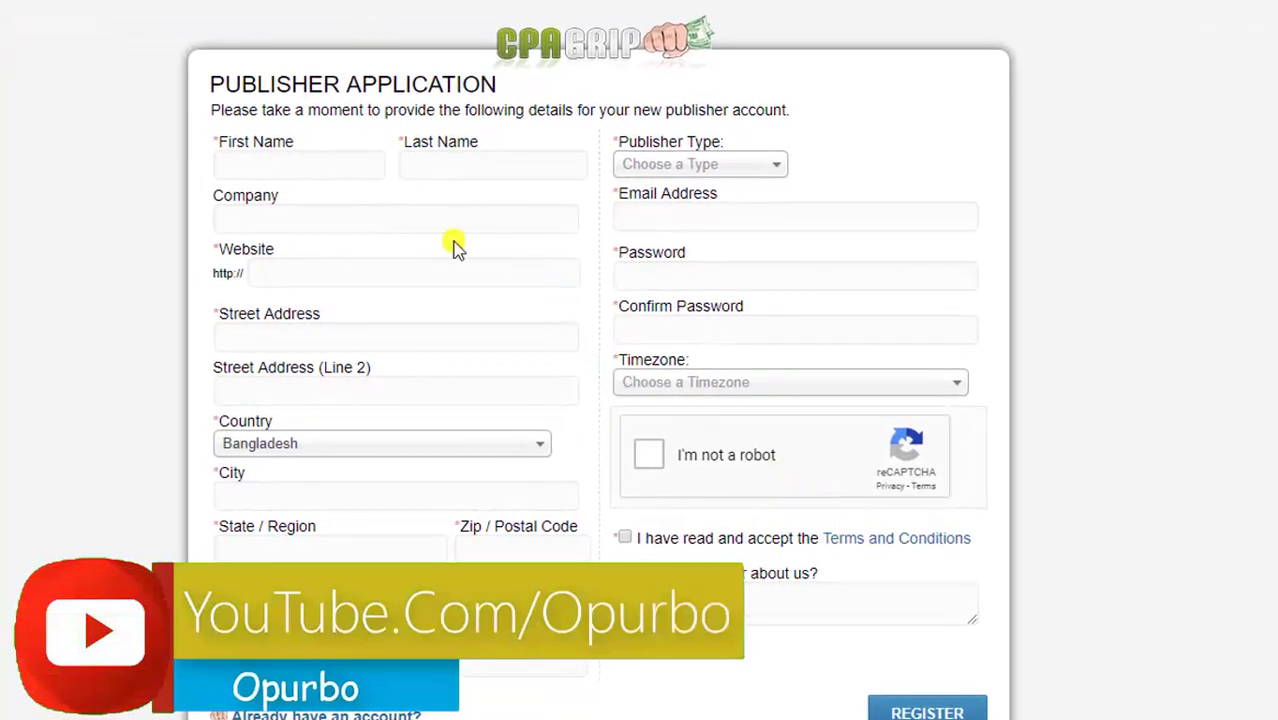
pyautogui.click(285, 157)
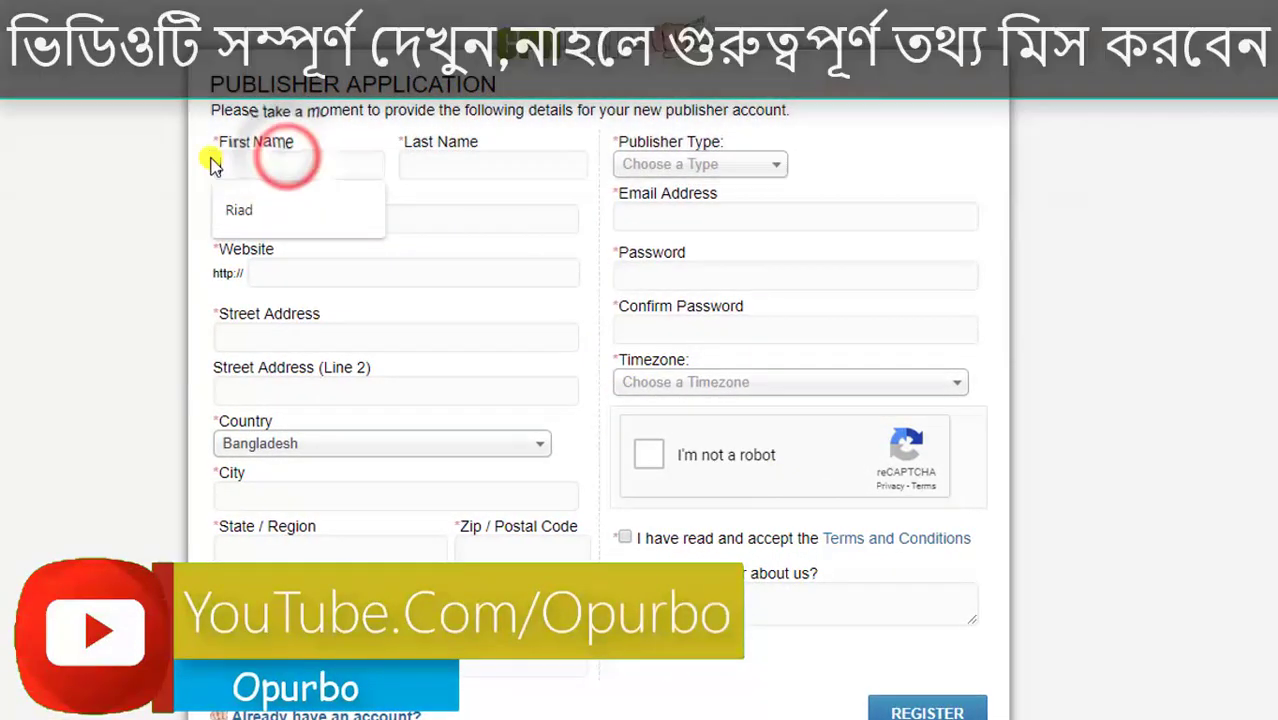
pyautogui.click(203, 155)
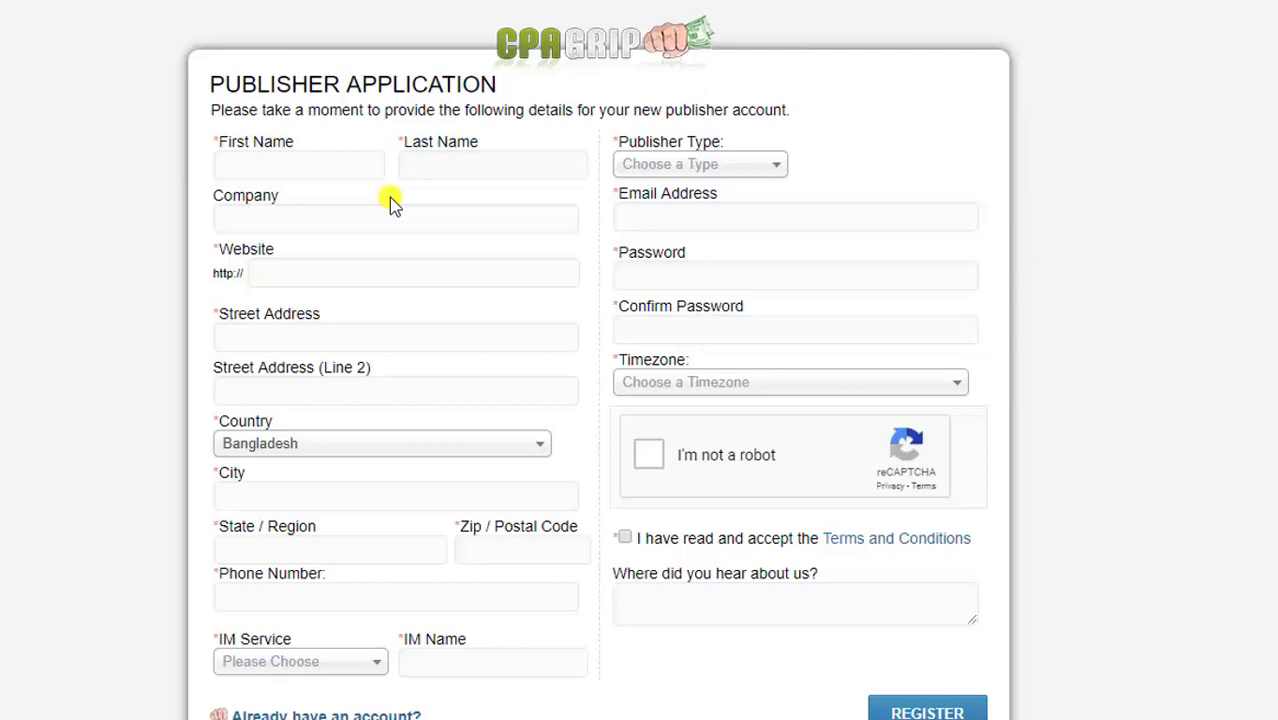
pyautogui.click(337, 216)
pyautogui.click(193, 180)
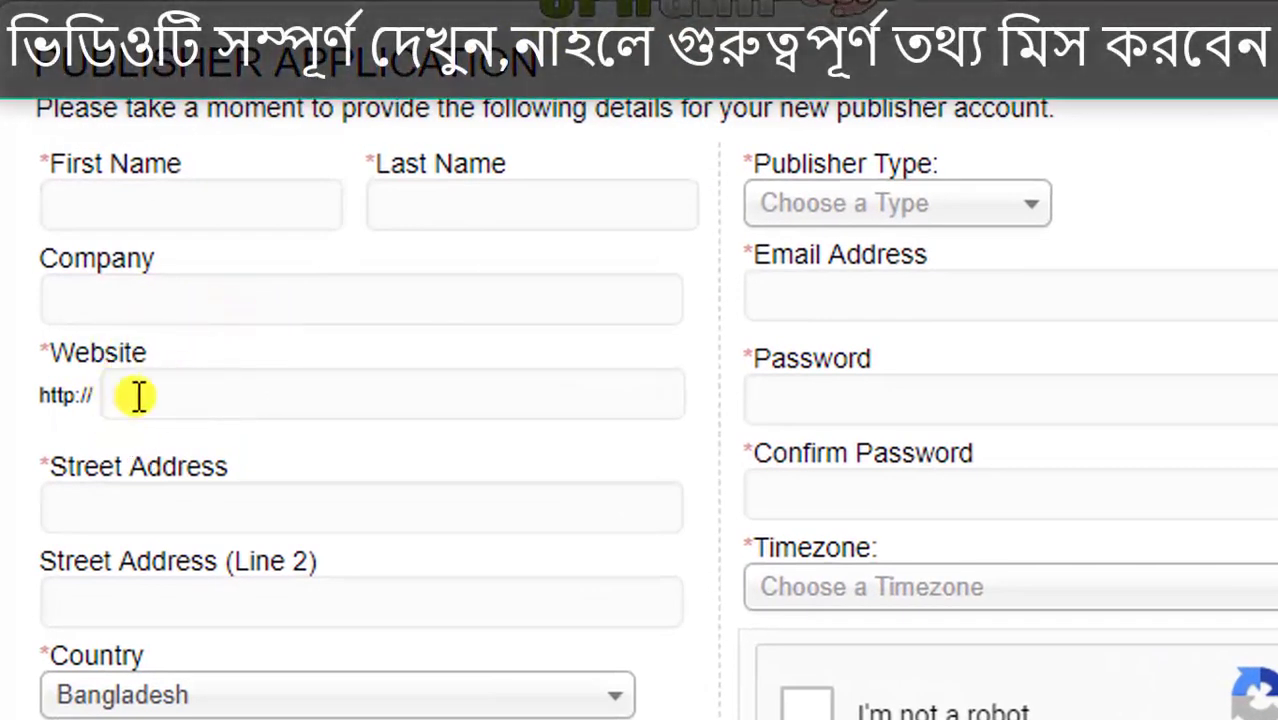
pyautogui.click(240, 398)
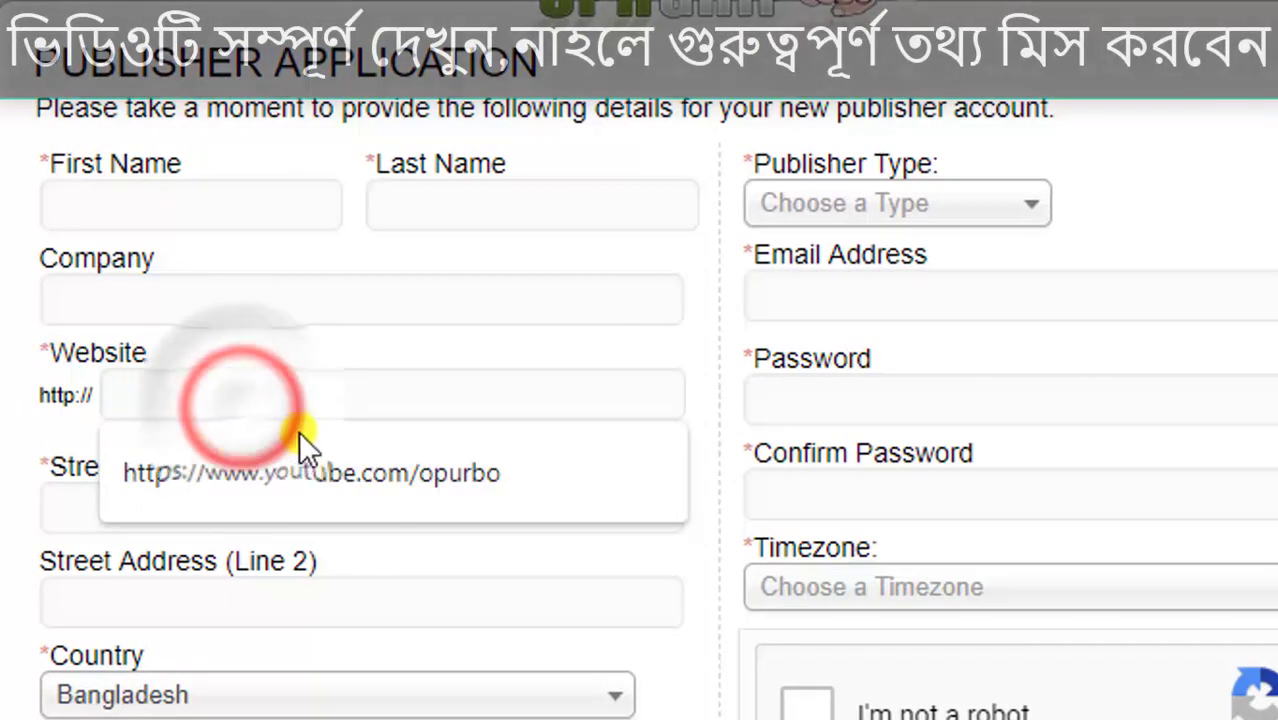
pyautogui.click(335, 467)
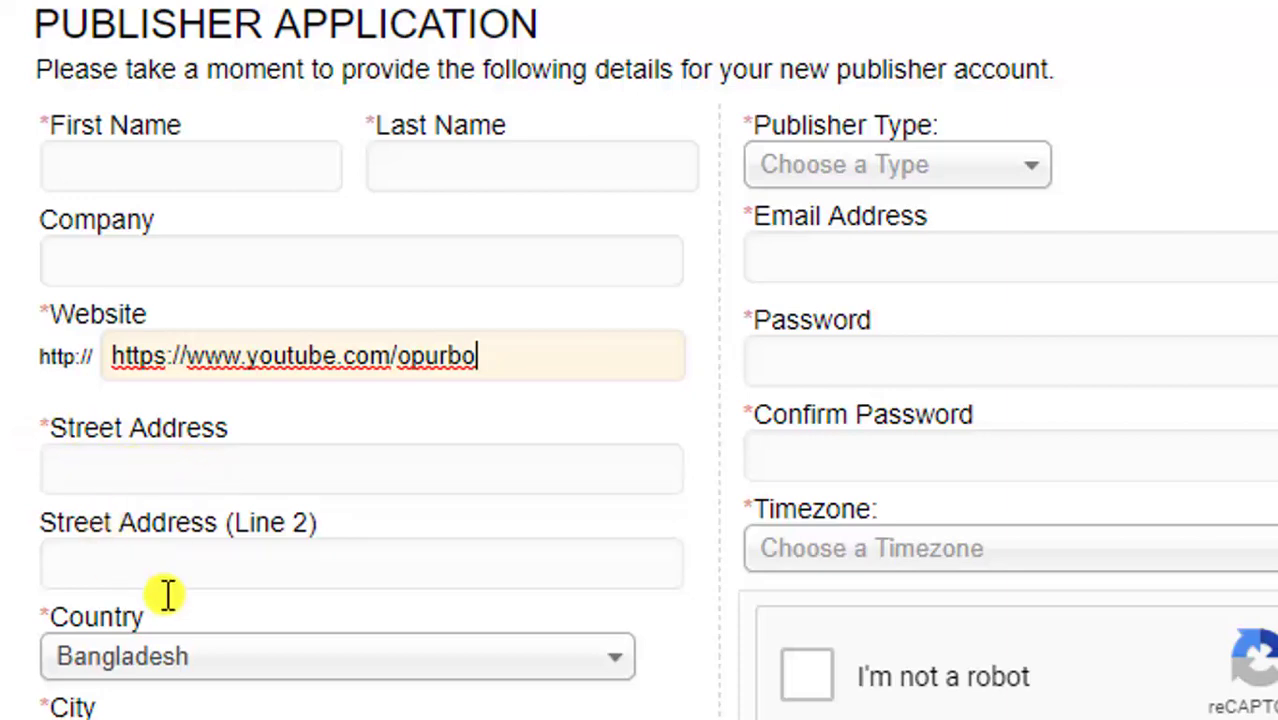
# - Autofill City and State/Region as MYMENSINGH and Zip / Postal Code as 2201
pyautogui.scroll(-1, 228, 656)
pyautogui.scroll(-2, 993, 348)
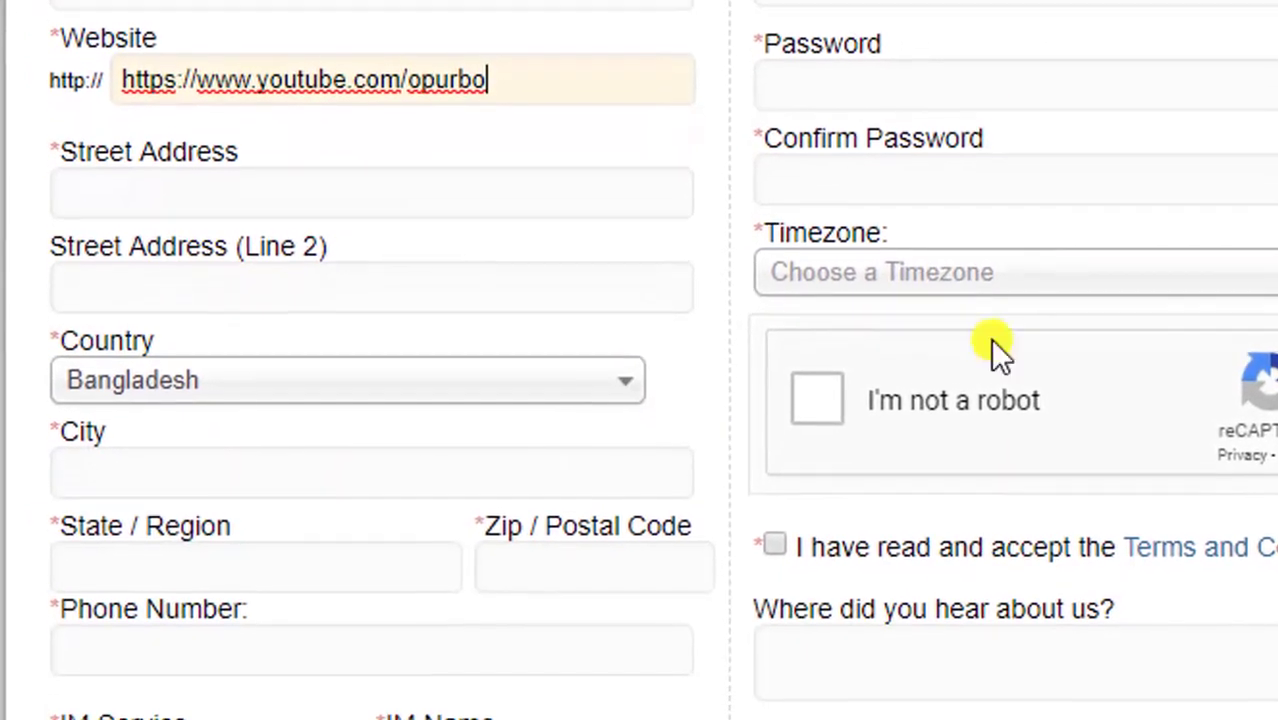
pyautogui.scroll(-1, 993, 348)
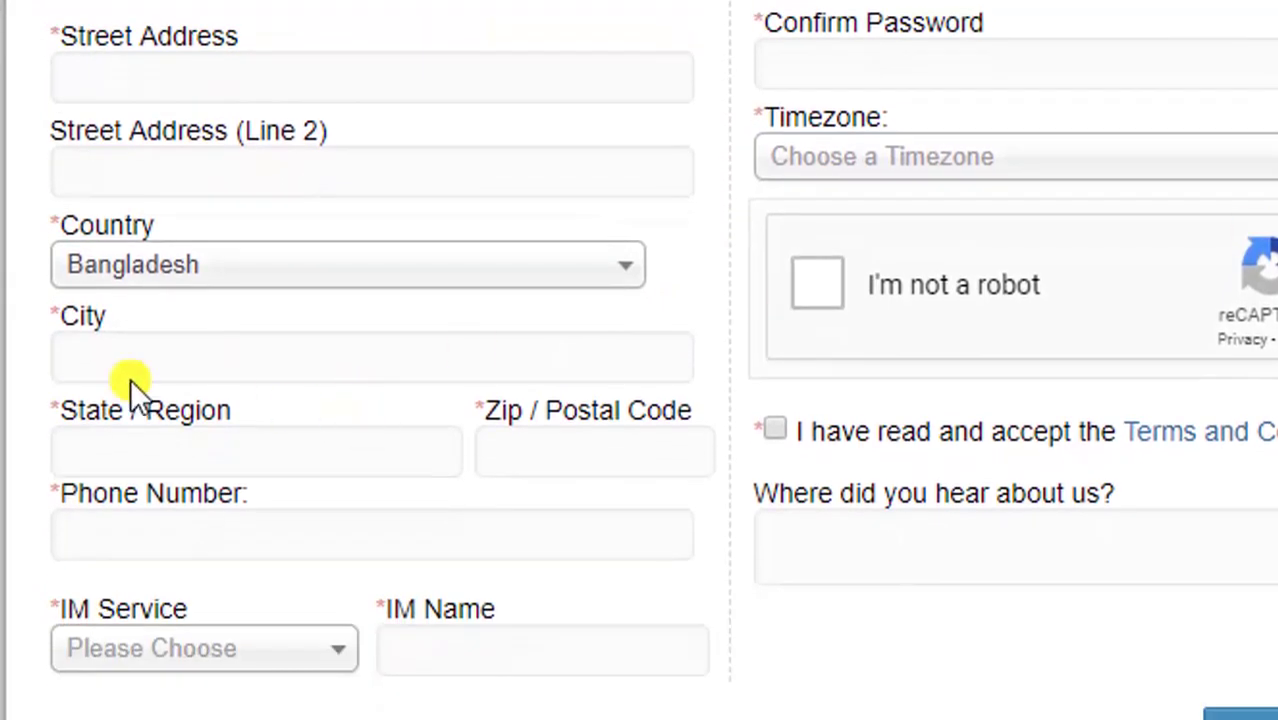
pyautogui.click(163, 348)
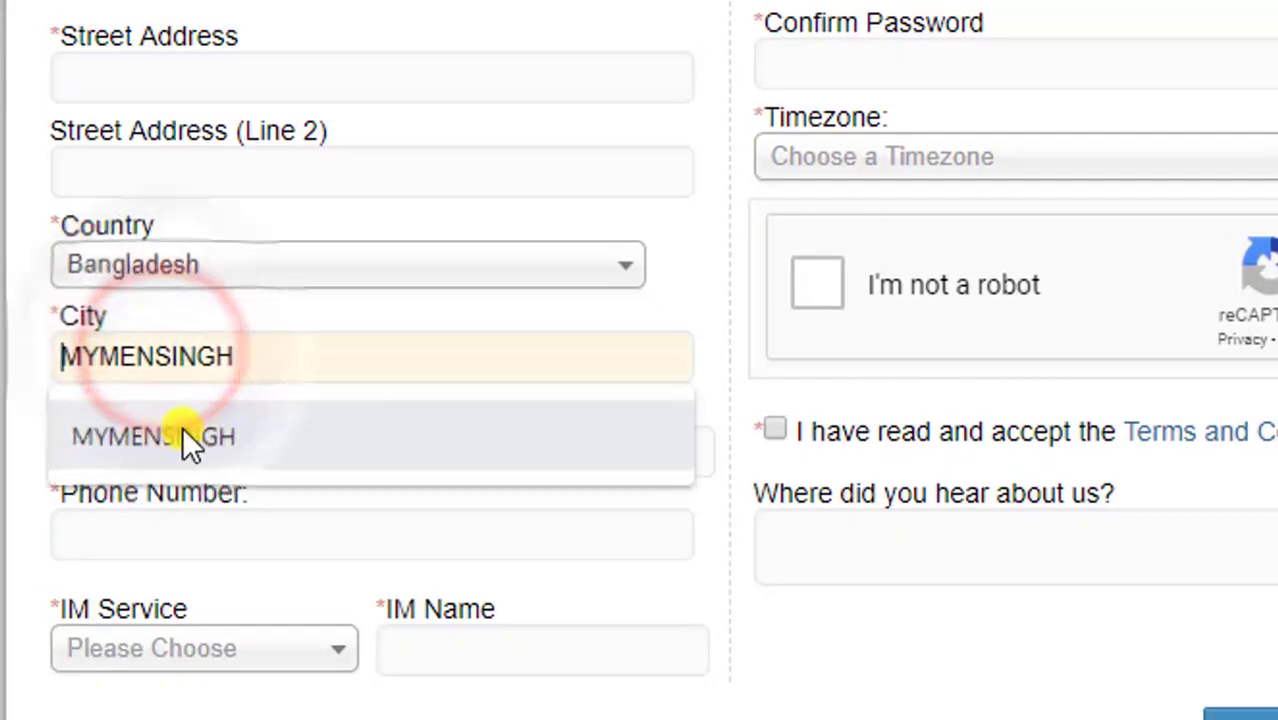
pyautogui.click(190, 431)
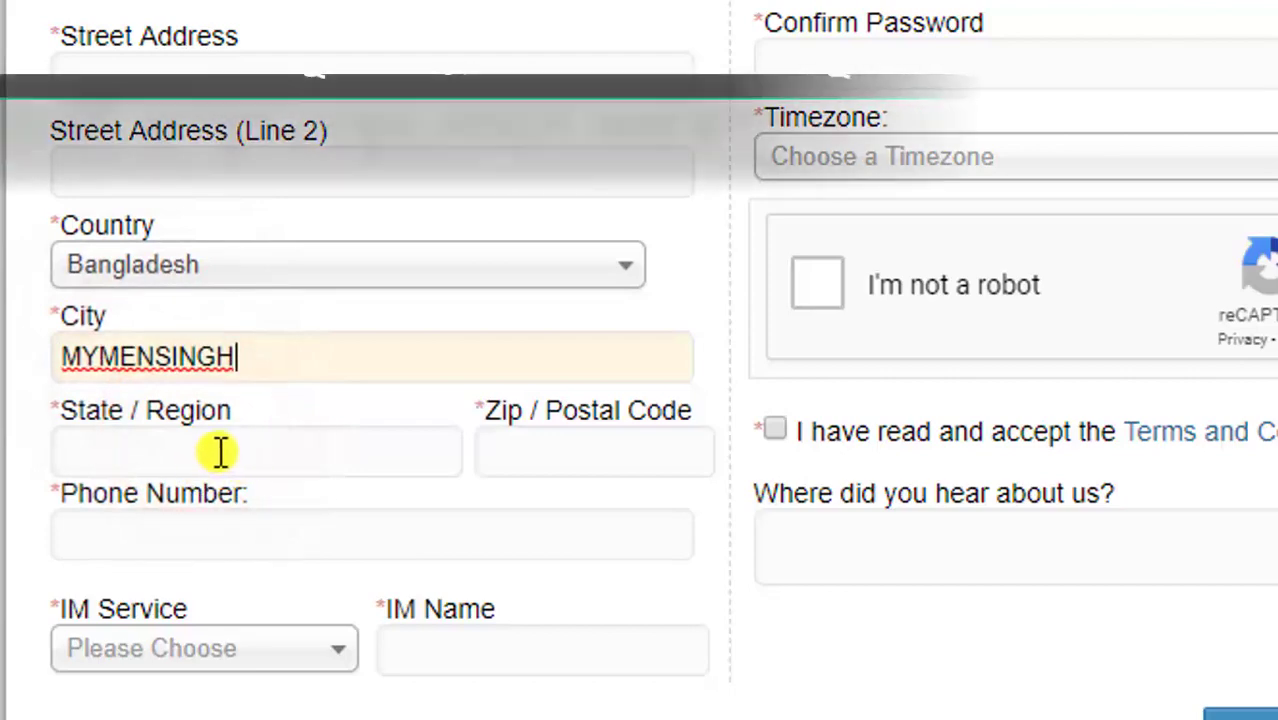
pyautogui.click(240, 432)
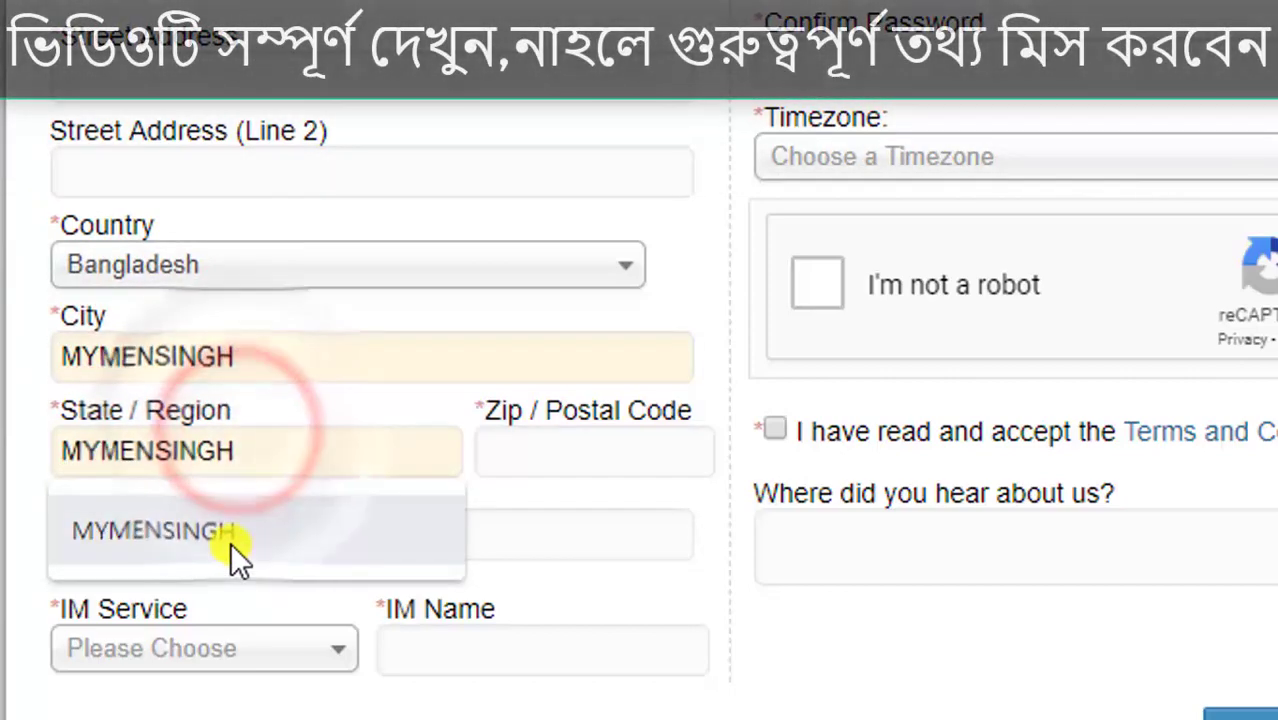
pyautogui.click(229, 542)
pyautogui.click(569, 437)
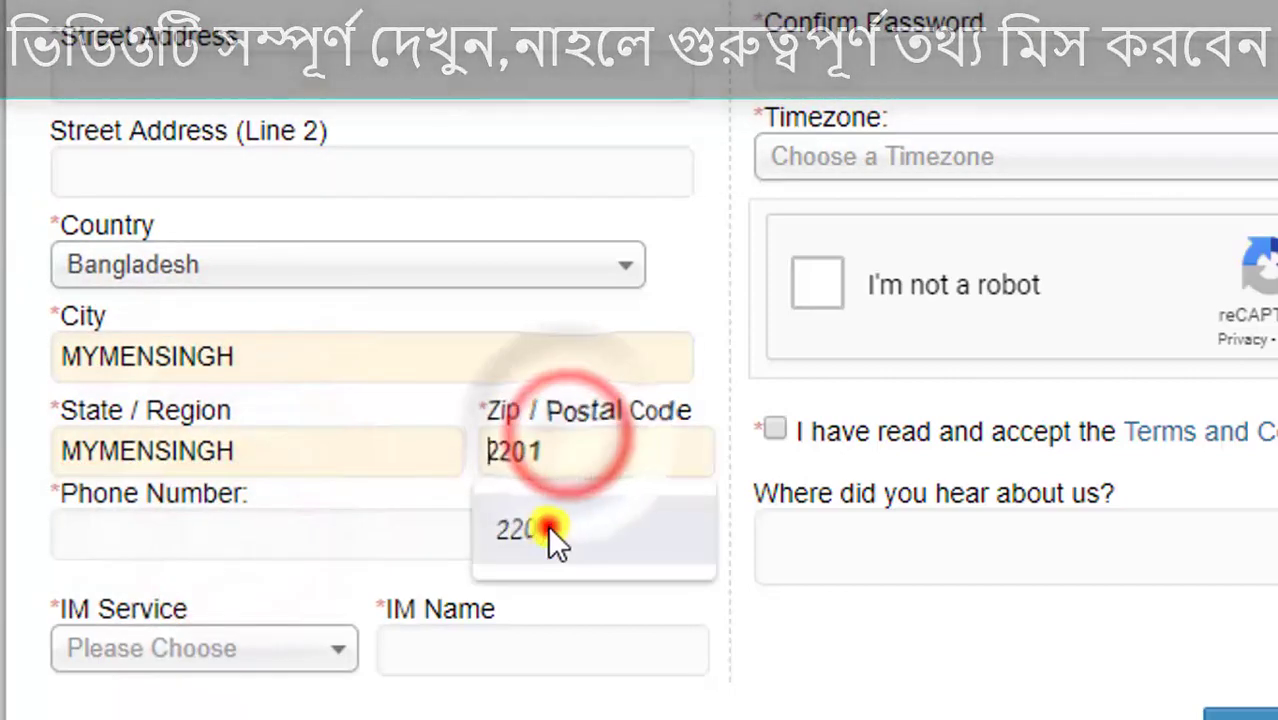
pyautogui.click(547, 528)
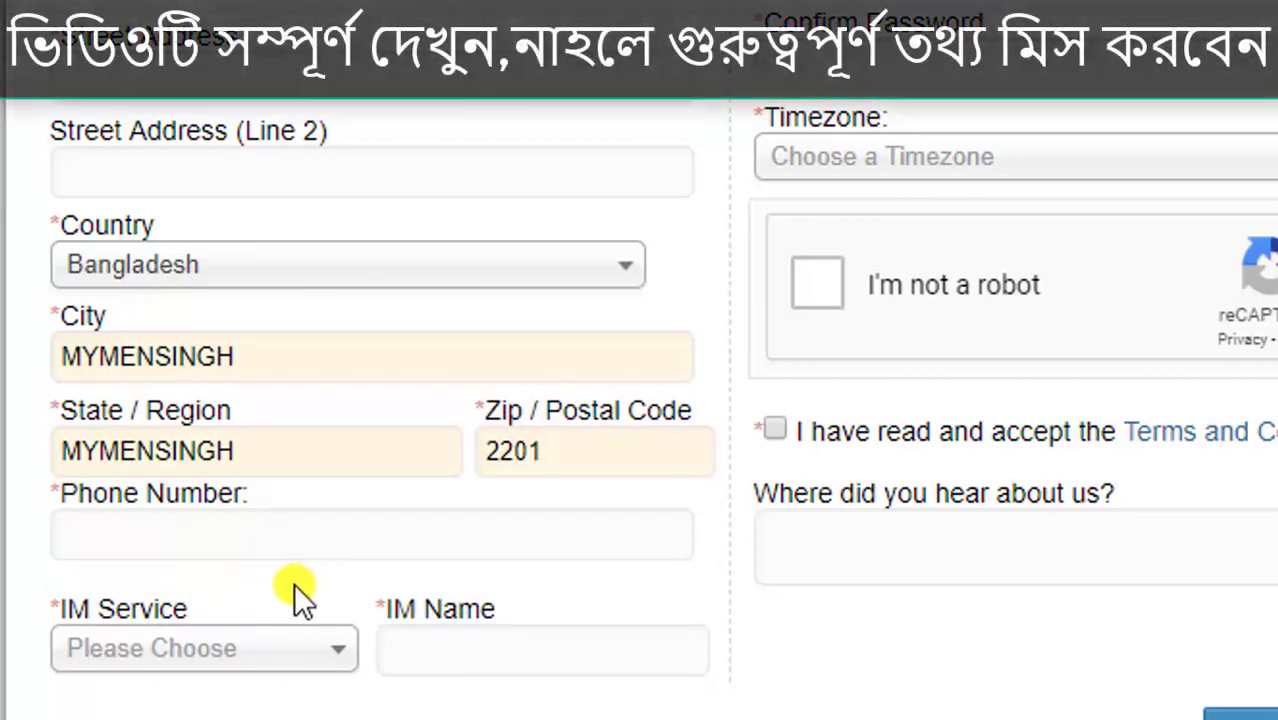
# - Set IM Service to Skype and autofill IM Name with the saved Skype username
pyautogui.click(281, 652)
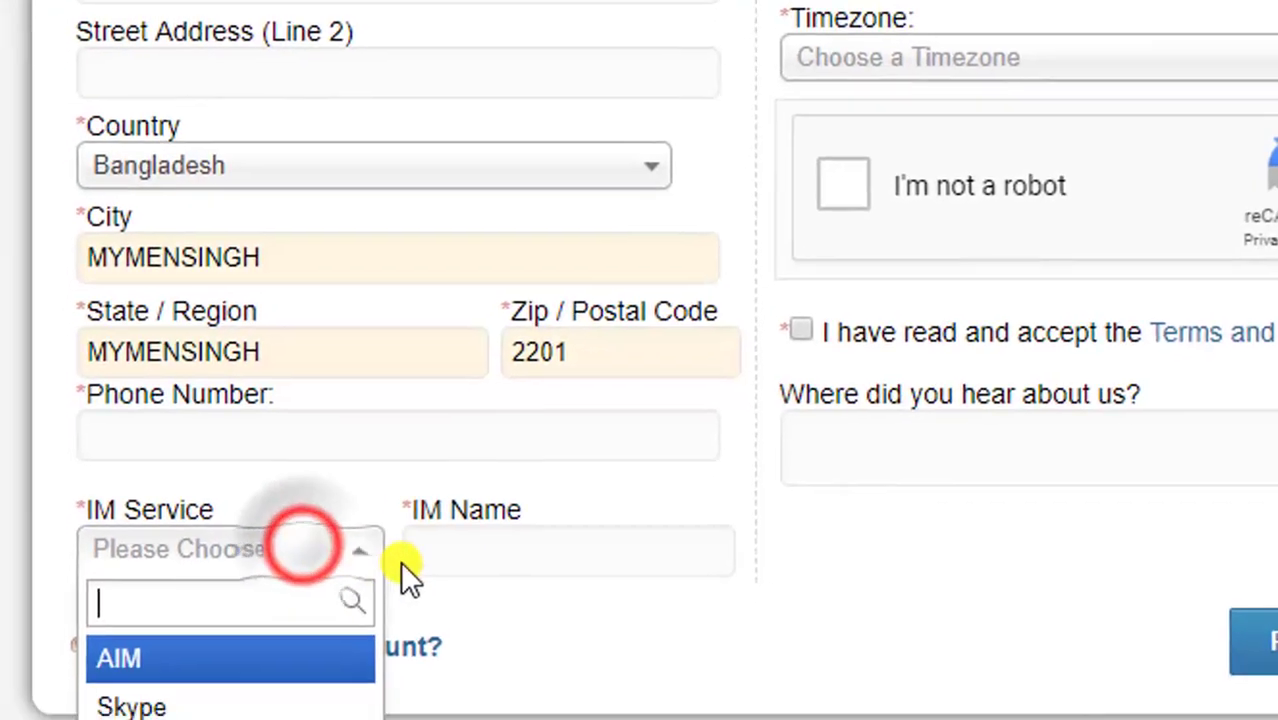
pyautogui.click(240, 610)
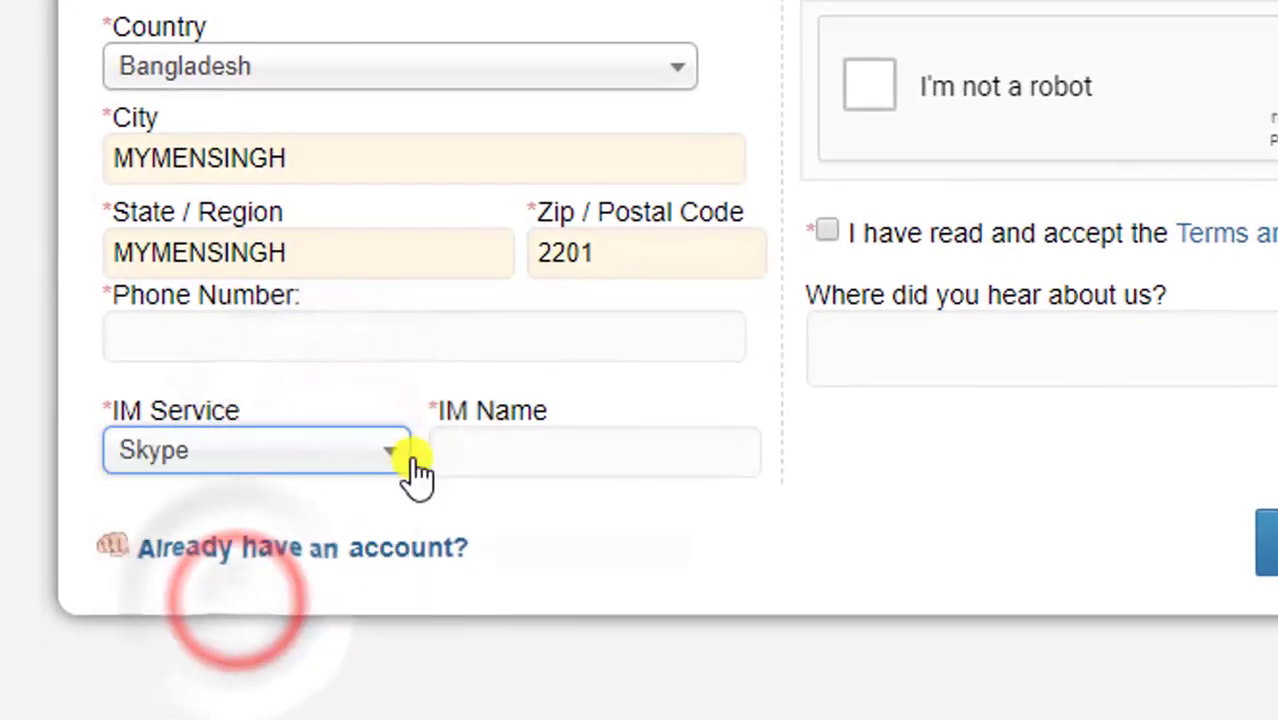
pyautogui.click(502, 448)
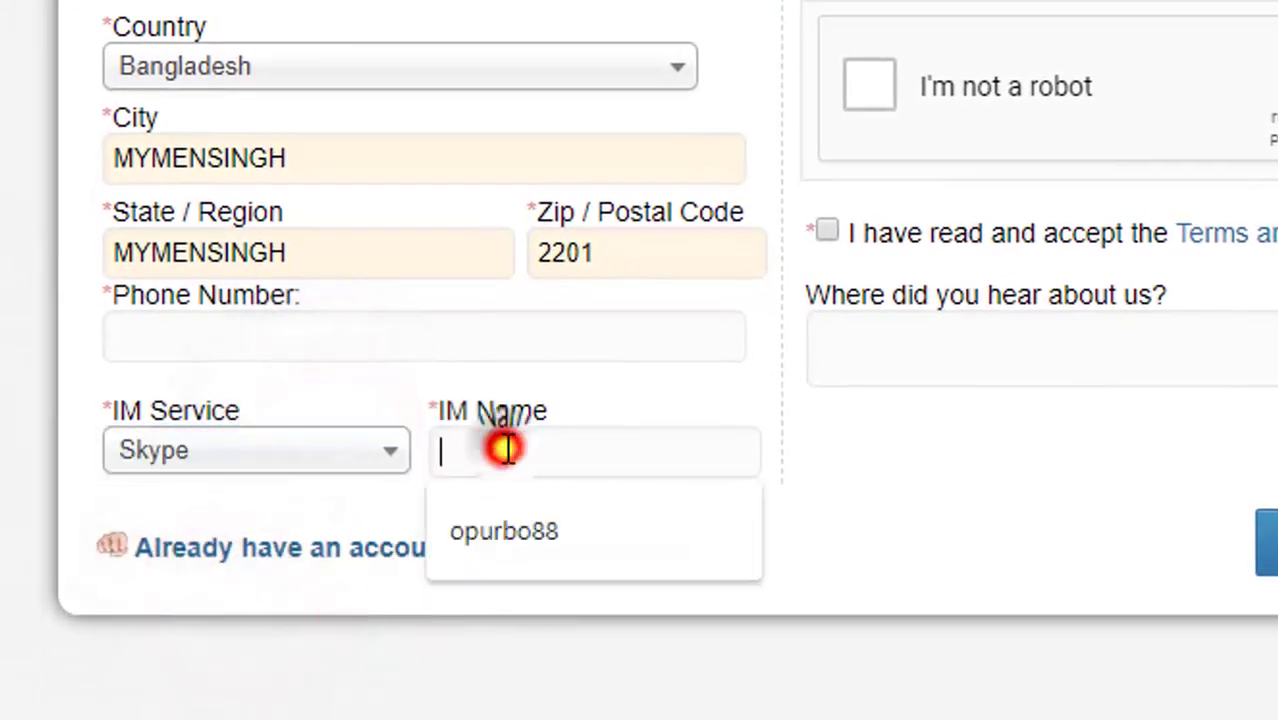
pyautogui.click(530, 544)
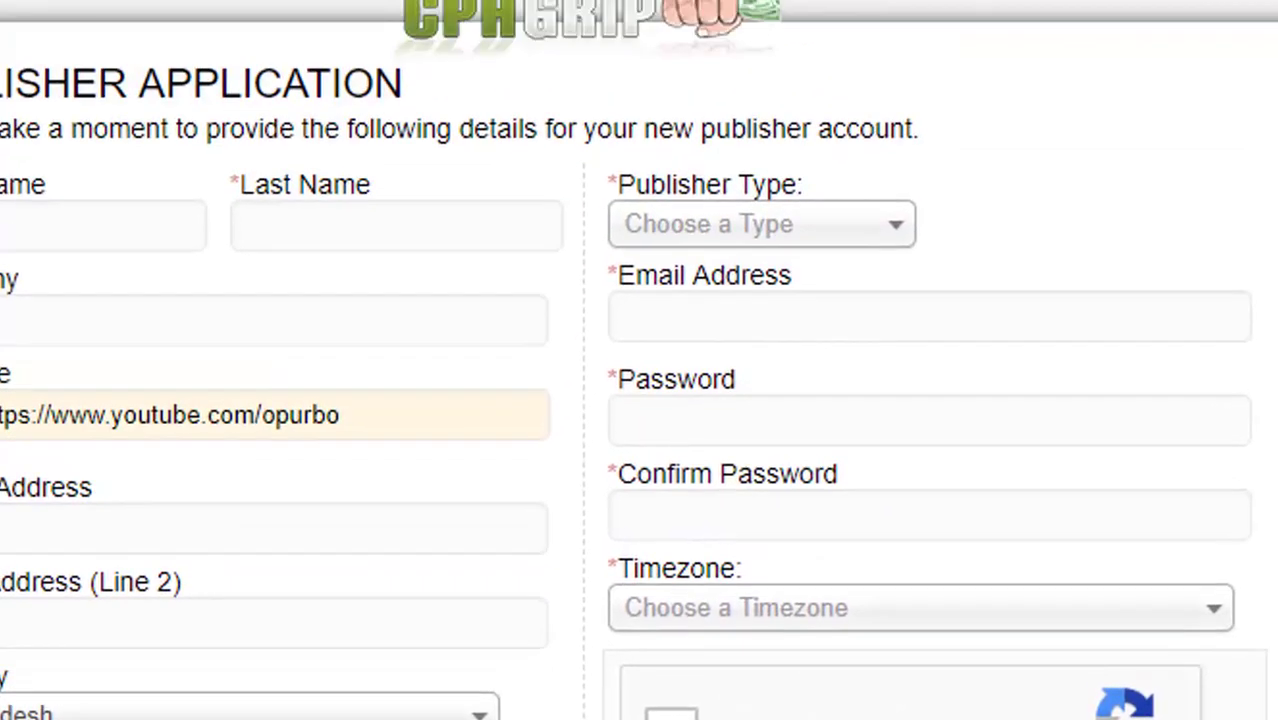
# - Choose Web/Content Lock publisher type and timezone (GMT +6:00) Almaty, Dhaka, Colombo, then tick reCAPTCHA
pyautogui.click(840, 232)
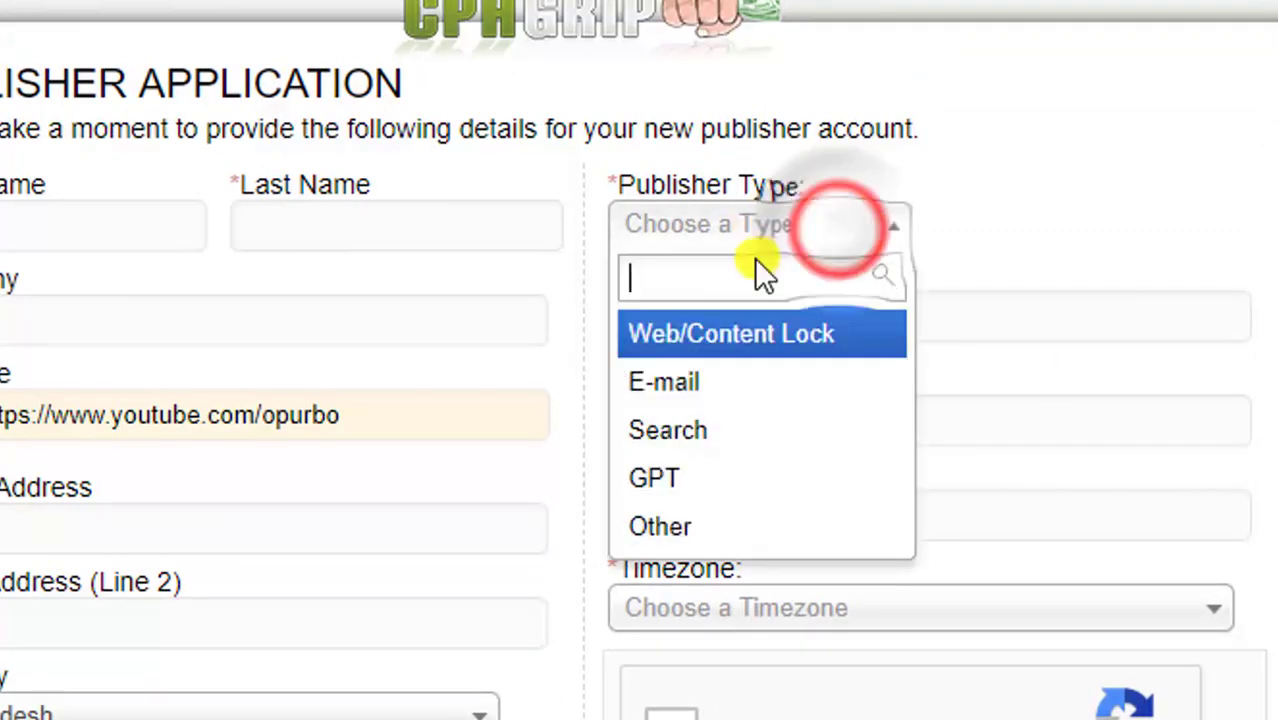
pyautogui.click(778, 362)
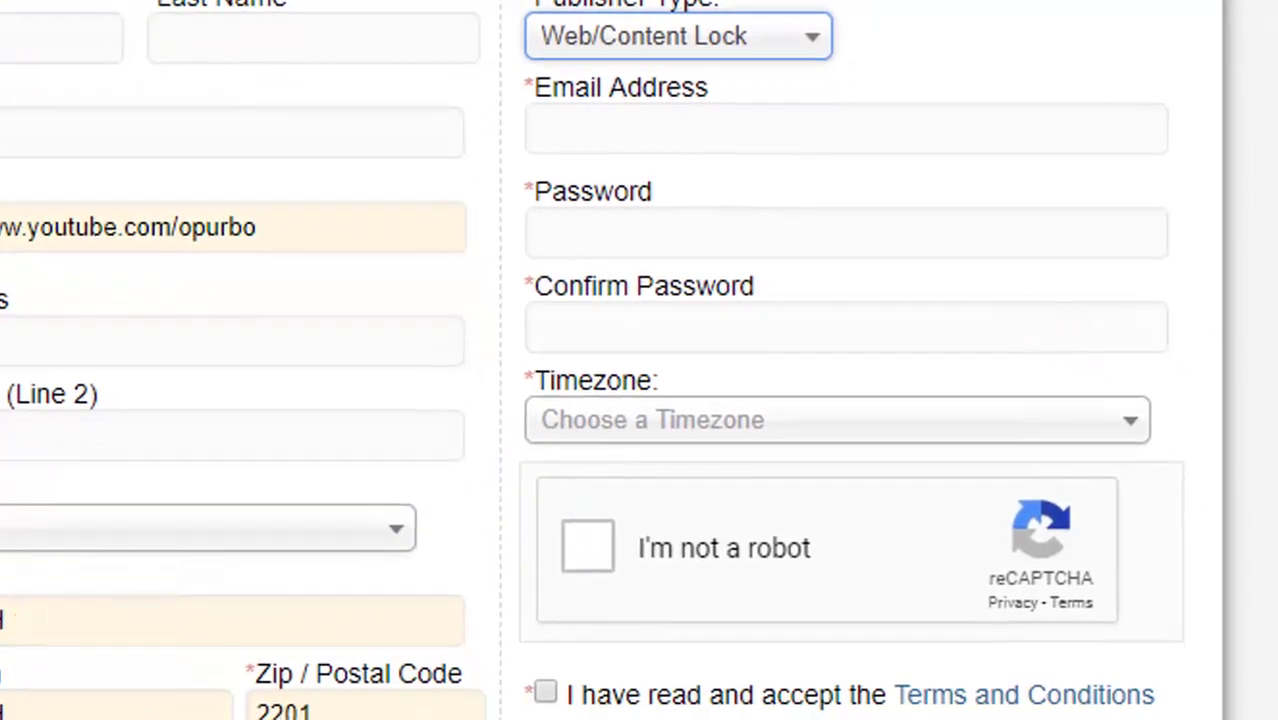
pyautogui.click(1058, 403)
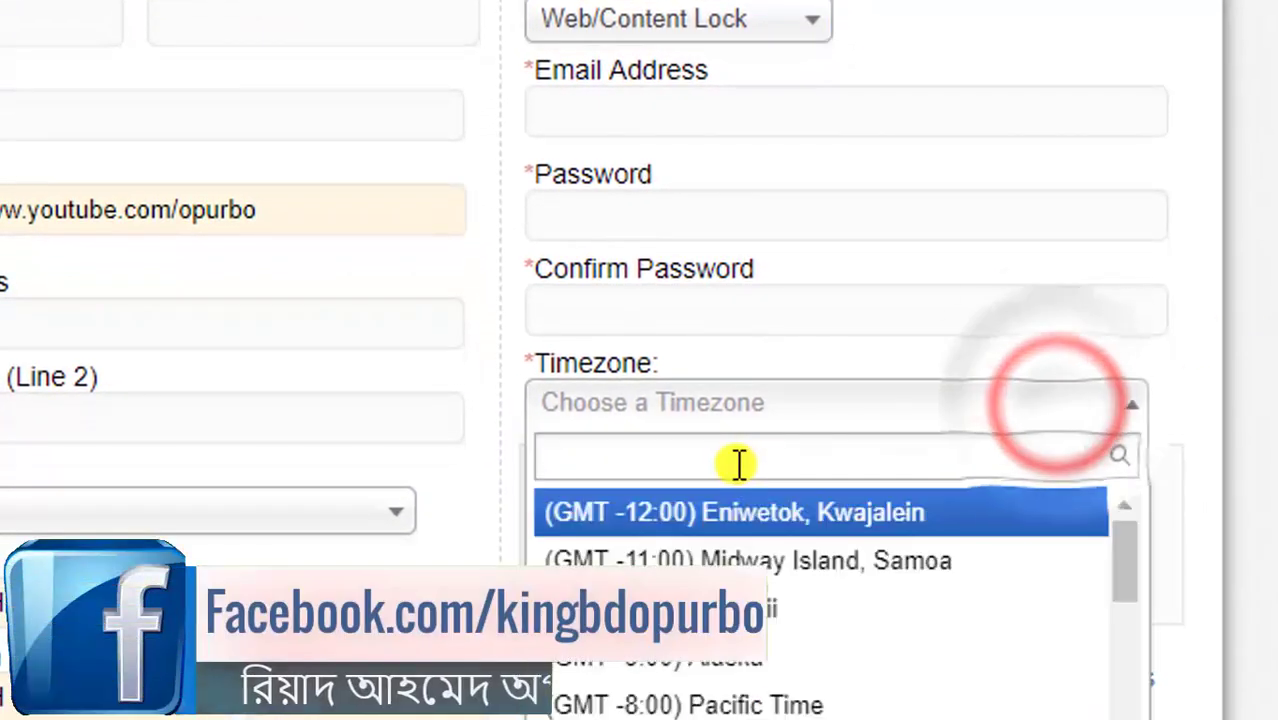
pyautogui.click(738, 463)
pyautogui.write('dg')
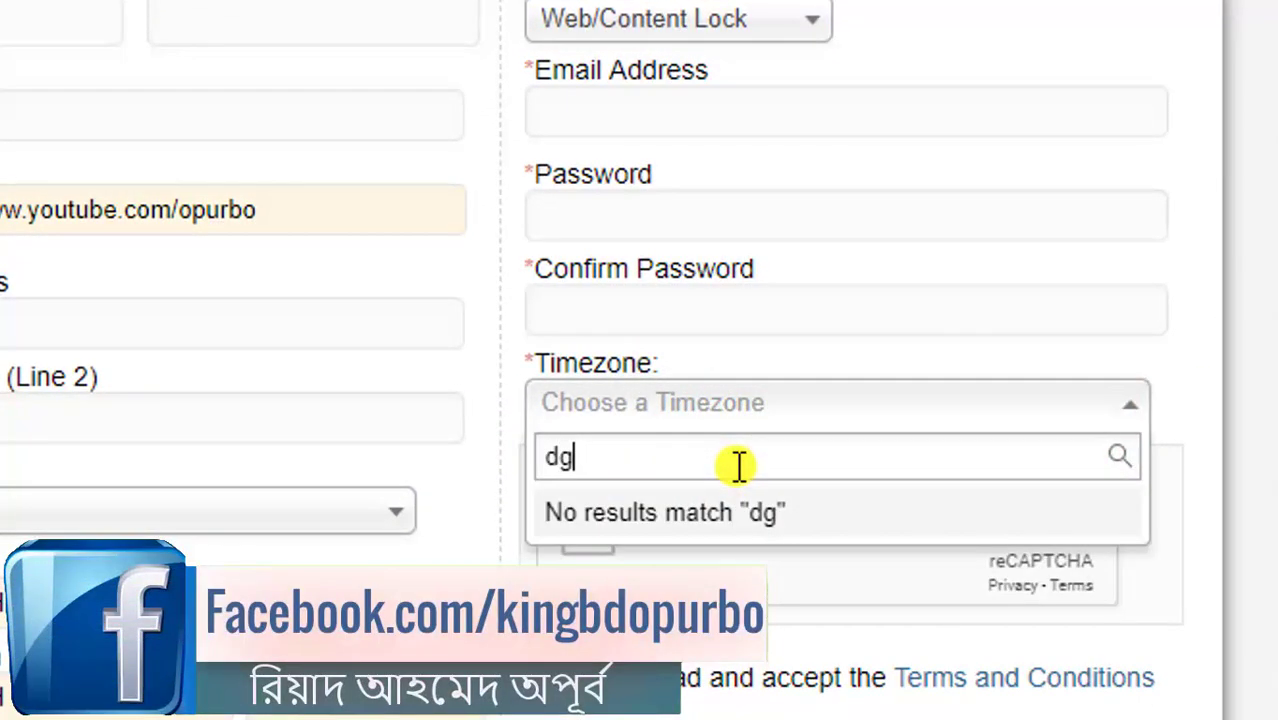
pyautogui.press('BackSpace')
pyautogui.write('ha')
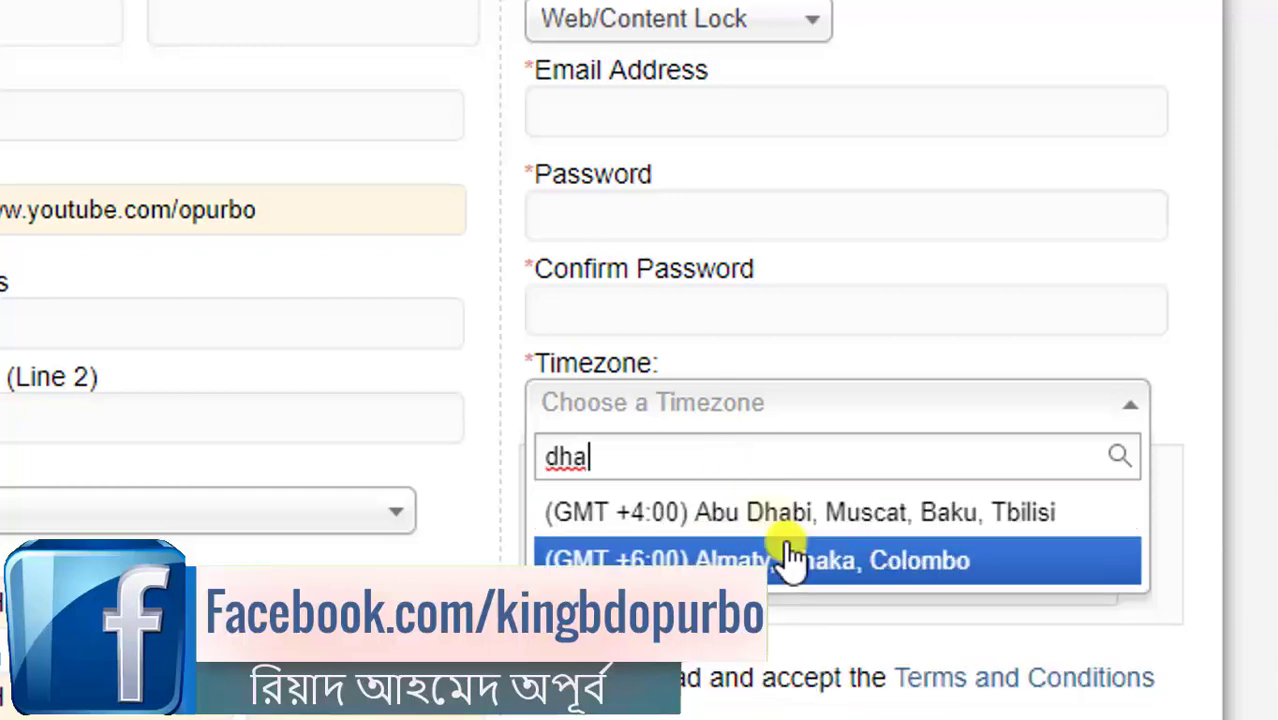
pyautogui.click(785, 553)
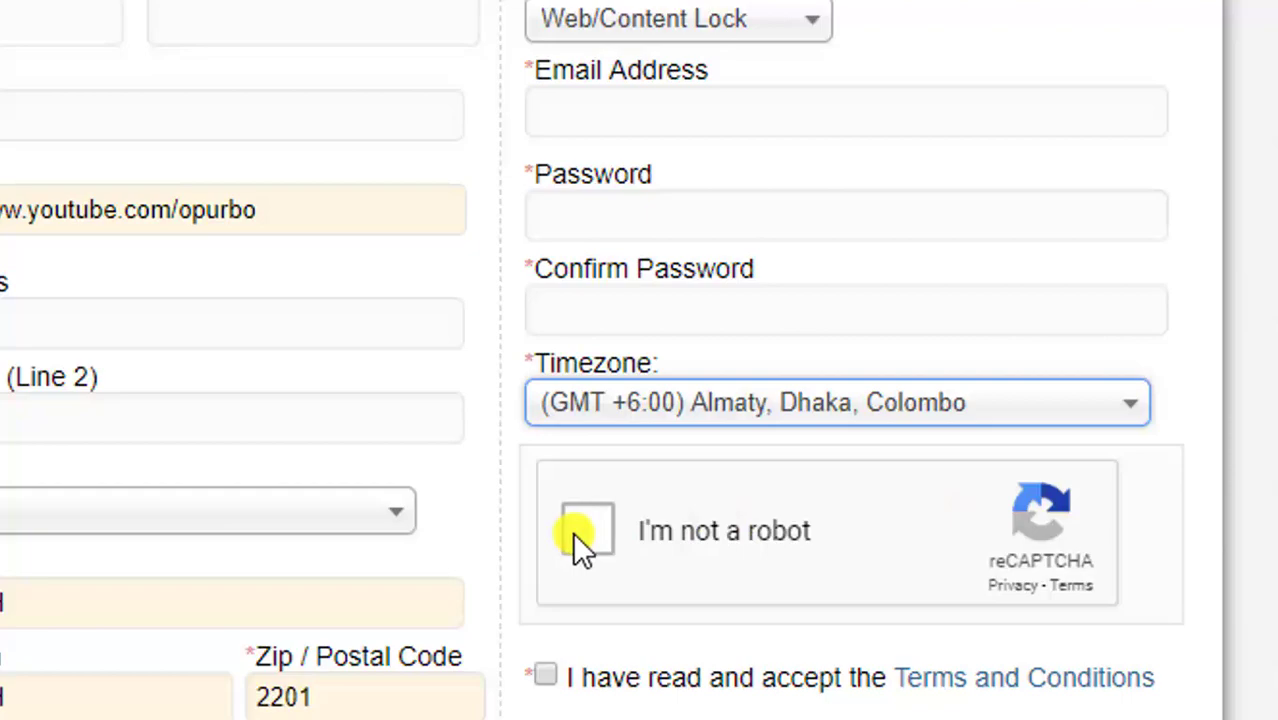
pyautogui.click(587, 528)
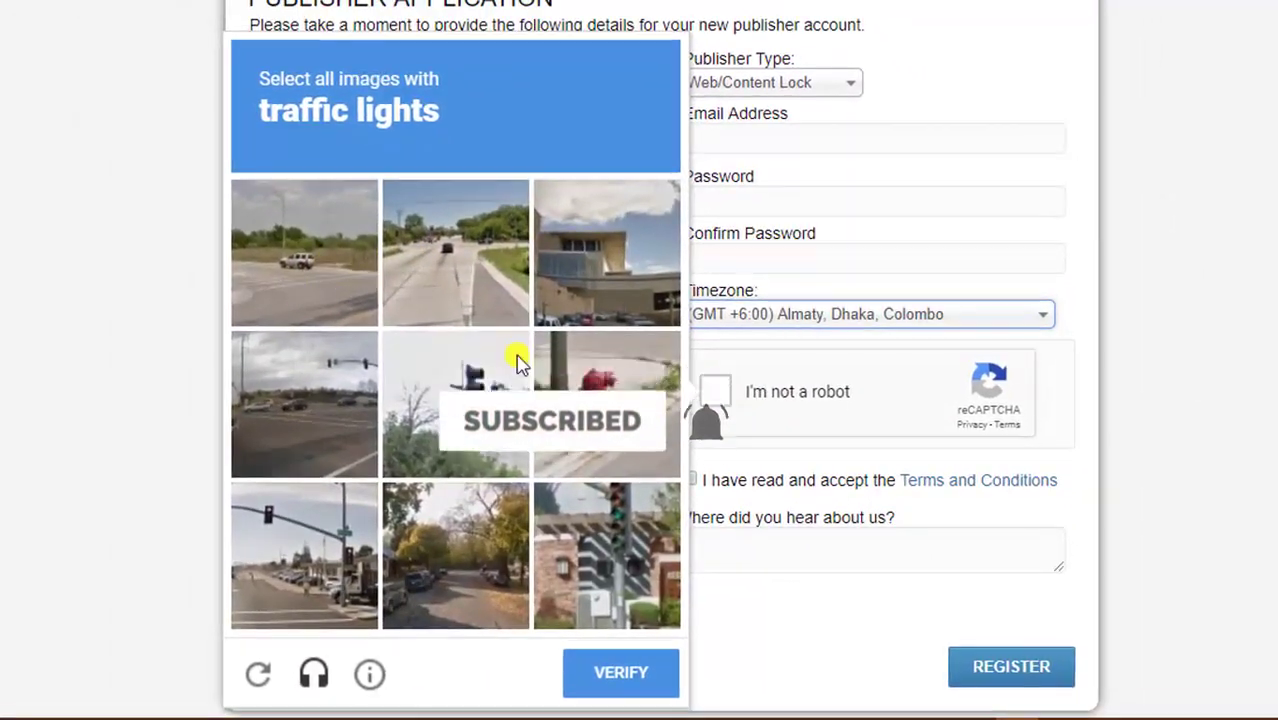
# - Mark the four traffic-light tiles and verify the reCAPTCHA challenge
pyautogui.click(481, 384)
pyautogui.click(593, 551)
pyautogui.click(338, 556)
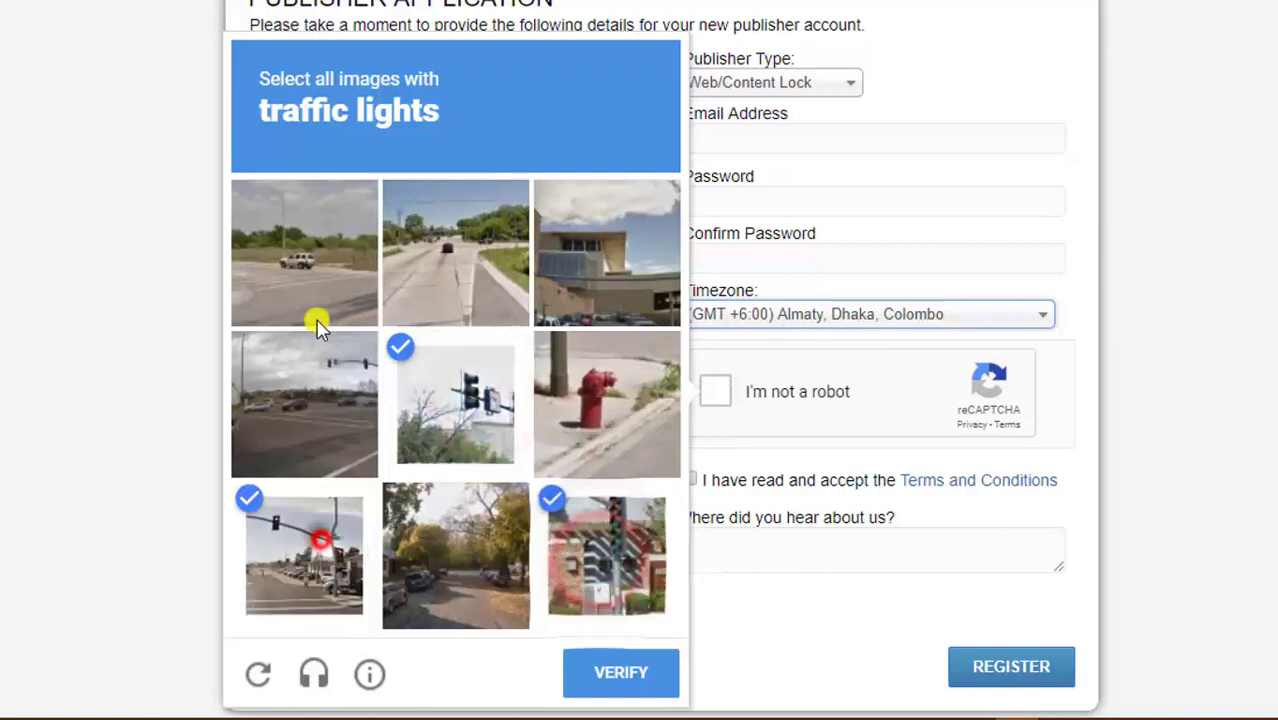
pyautogui.click(354, 404)
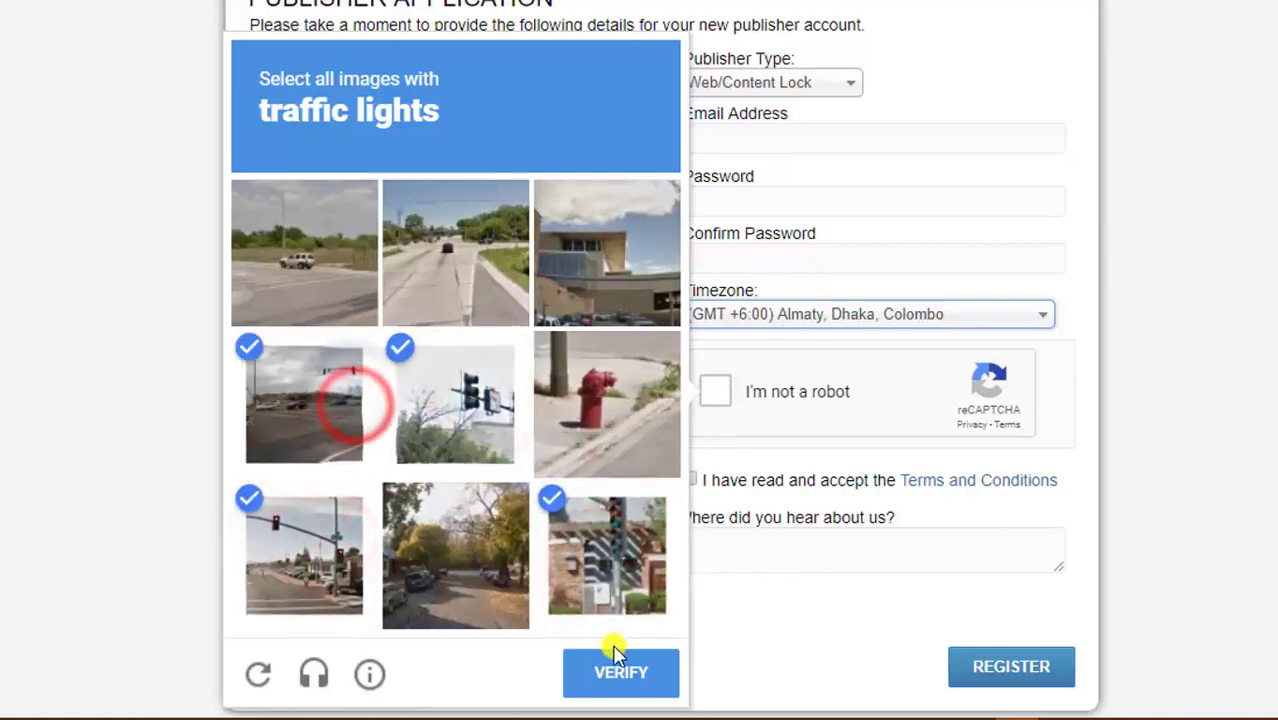
pyautogui.click(618, 680)
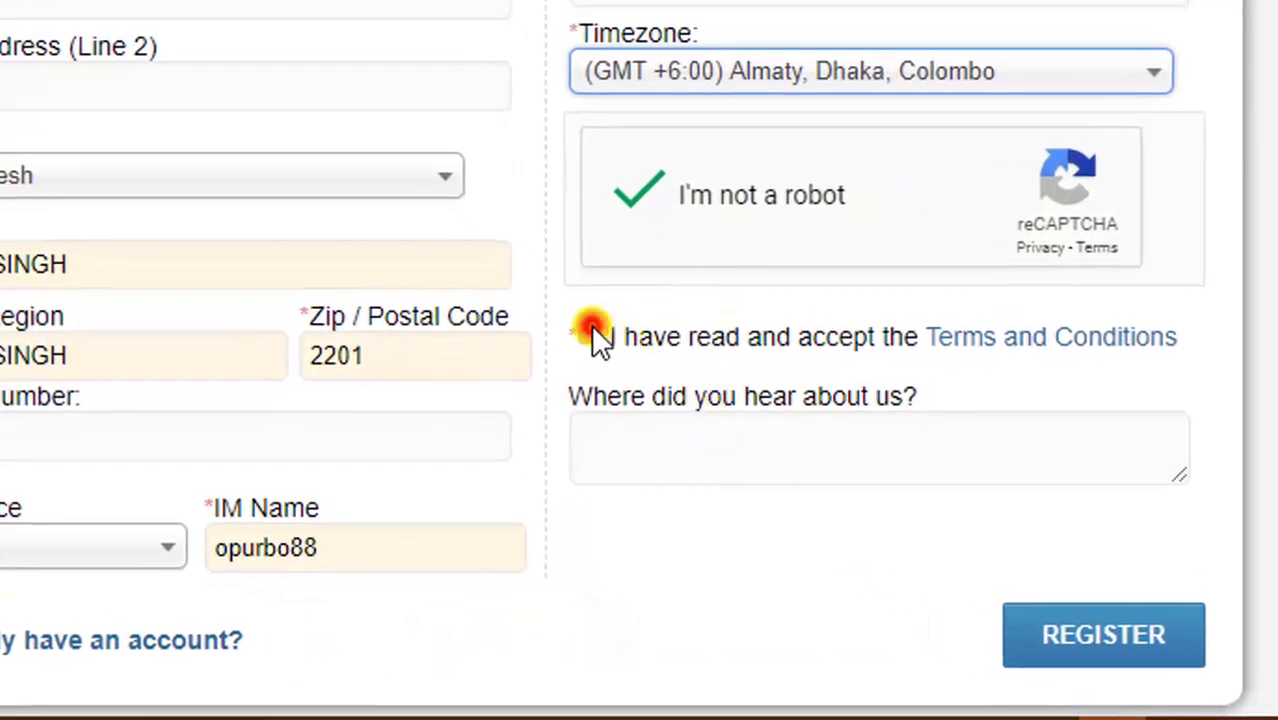
# - Accept the Terms, paste the channel URL as referral answer, register, and open a new tab
pyautogui.click(590, 330)
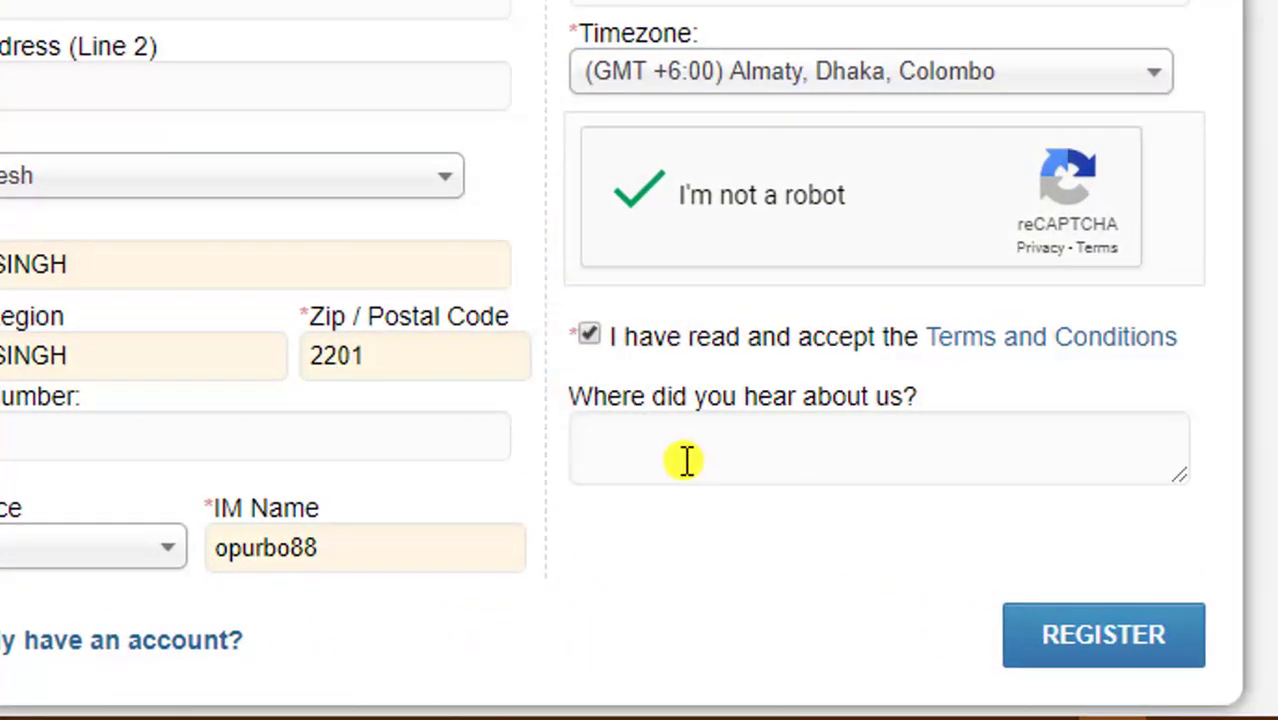
pyautogui.click(800, 443)
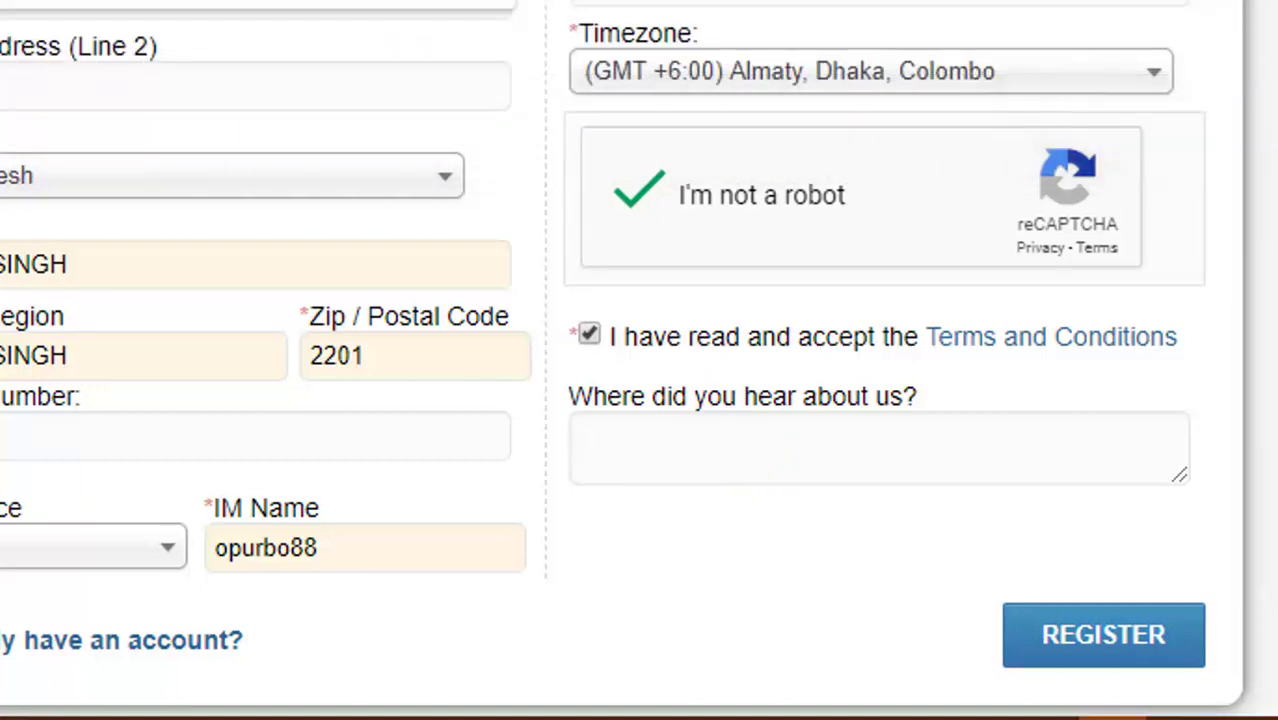
pyautogui.click(762, 437)
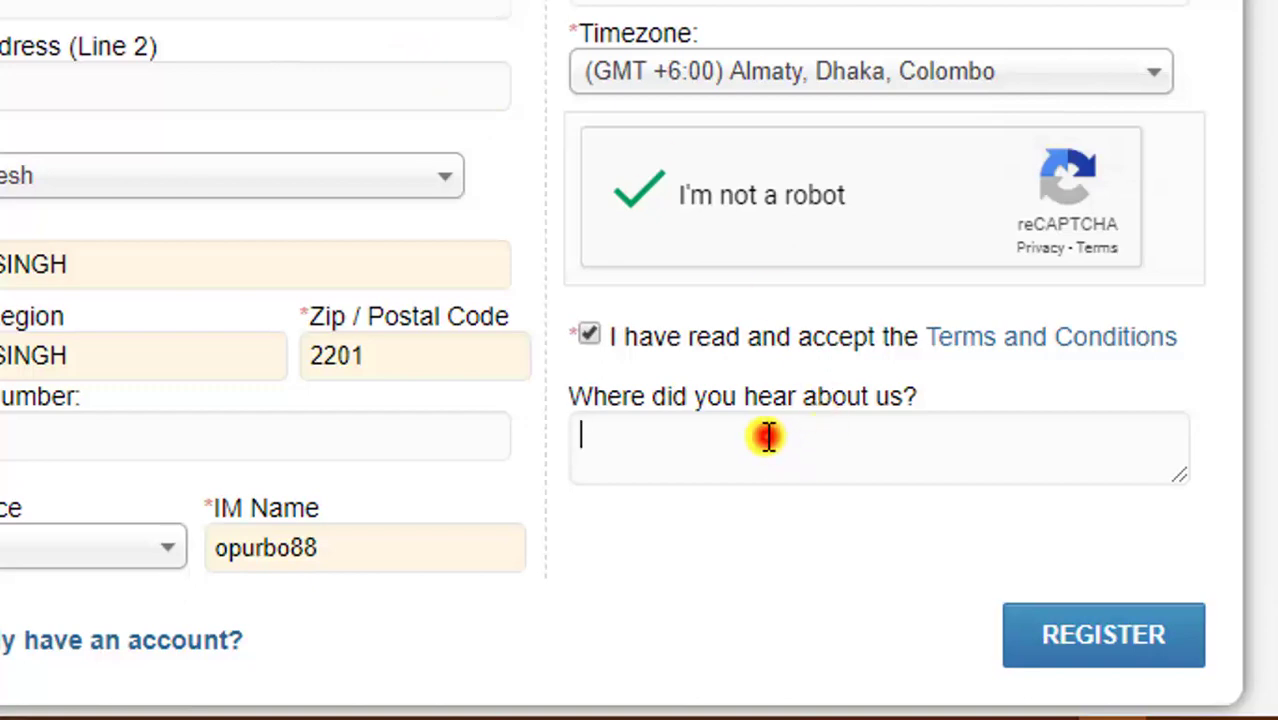
pyautogui.write('https://www.youtube.com/opurbo')
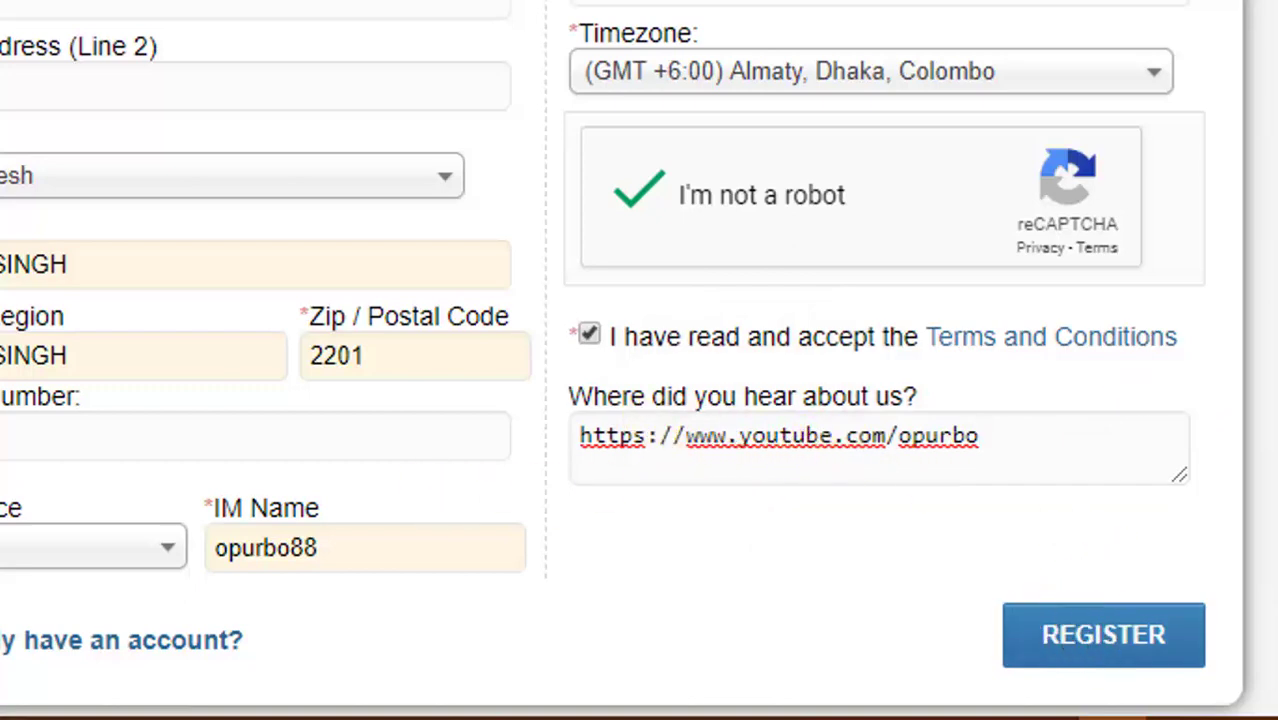
pyautogui.scroll(-1, 1247, 571)
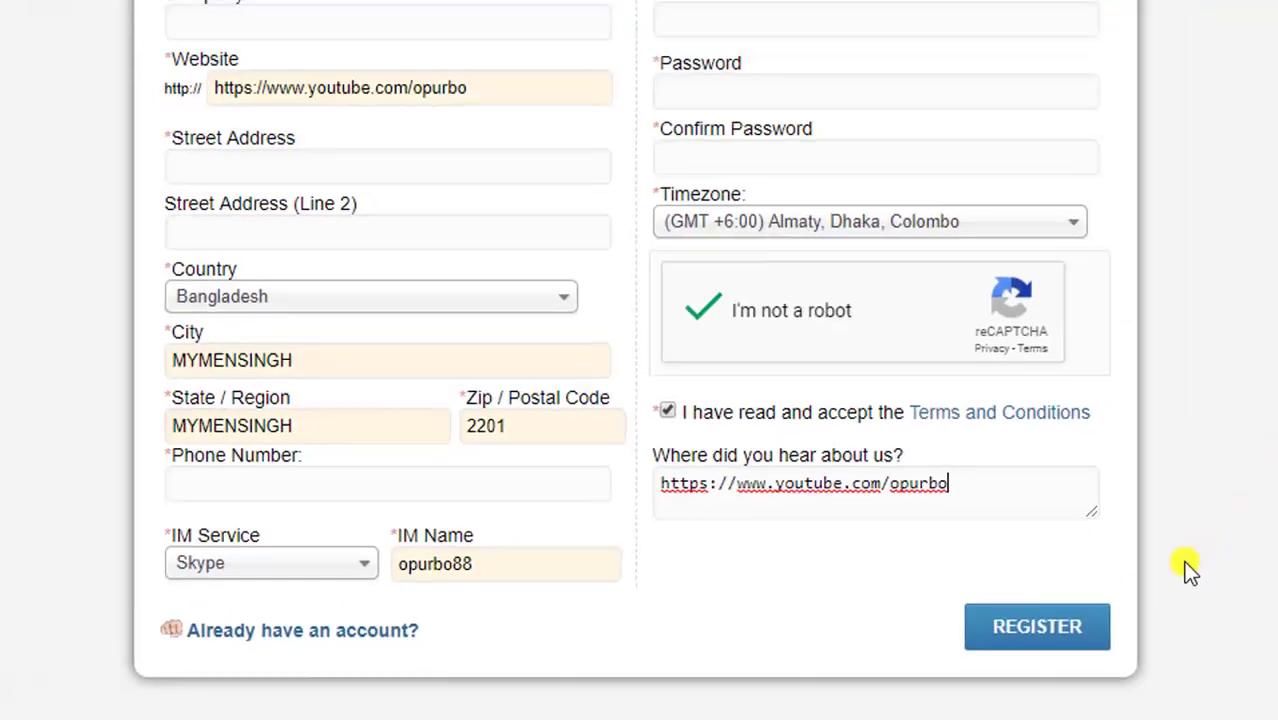
pyautogui.click(1149, 590)
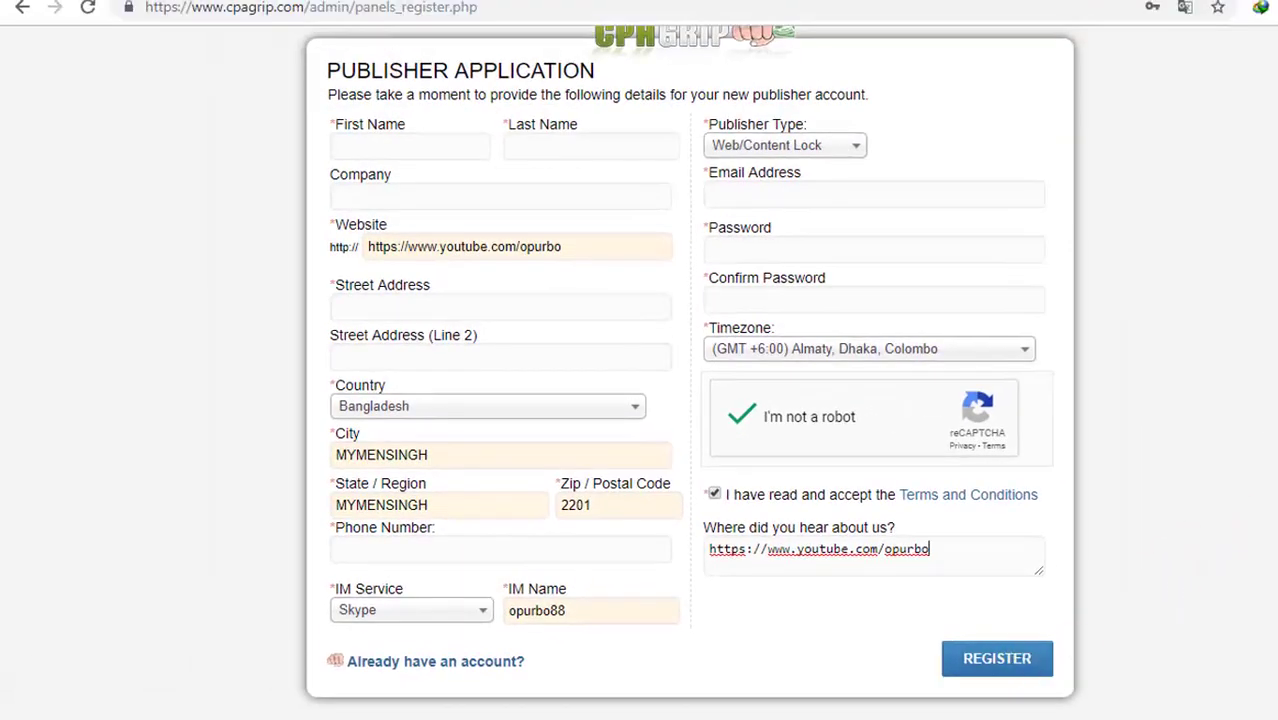
pyautogui.scroll(1, 689, 373)
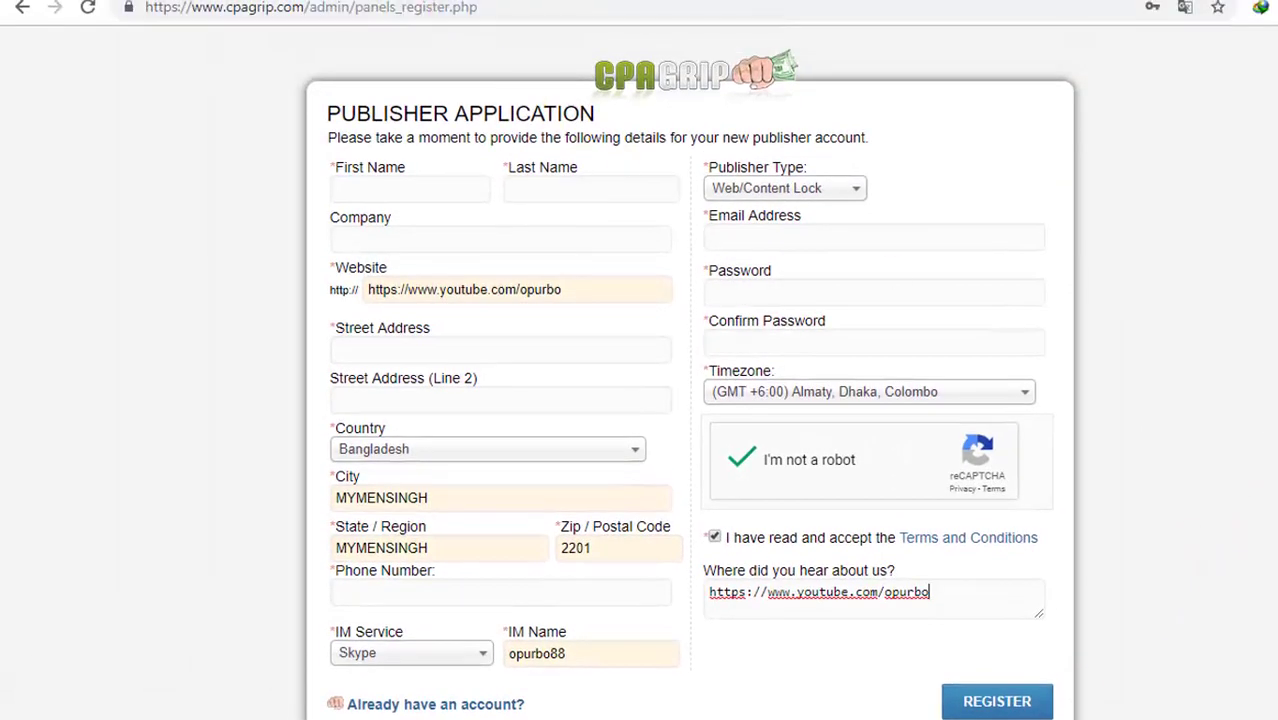
pyautogui.hotkey('ctrl', 't')
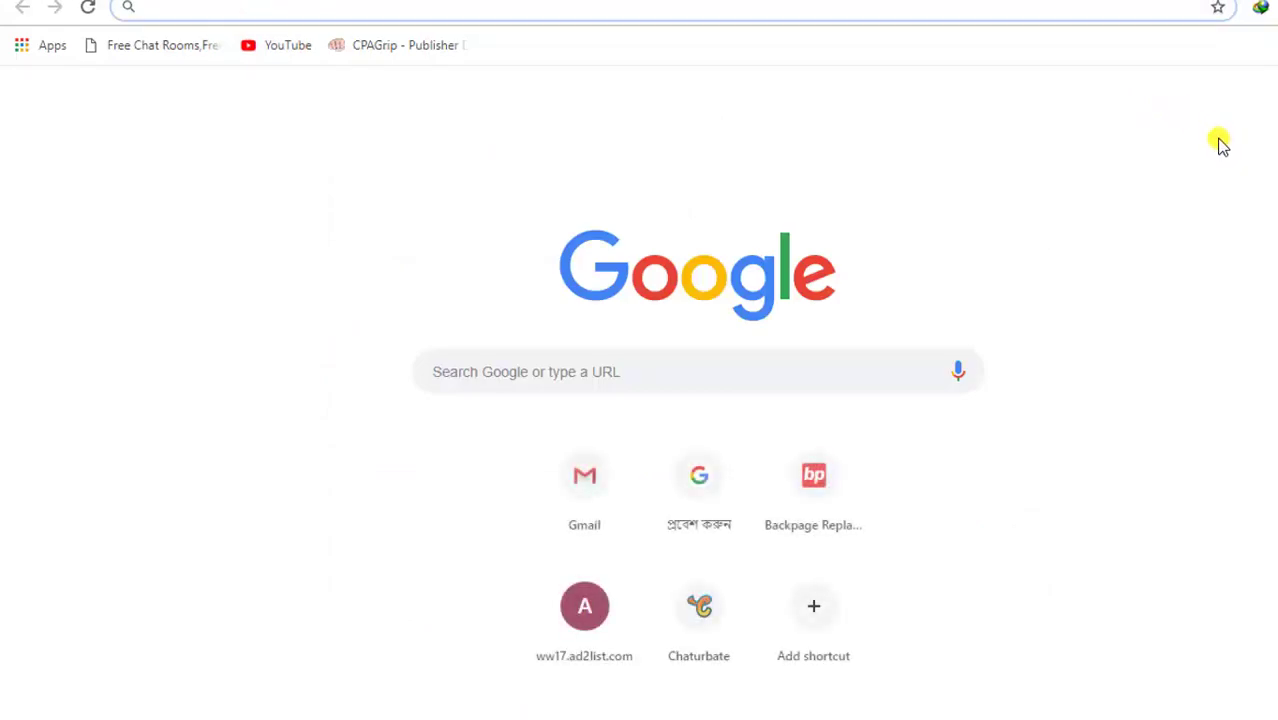
pyautogui.click(1167, 97)
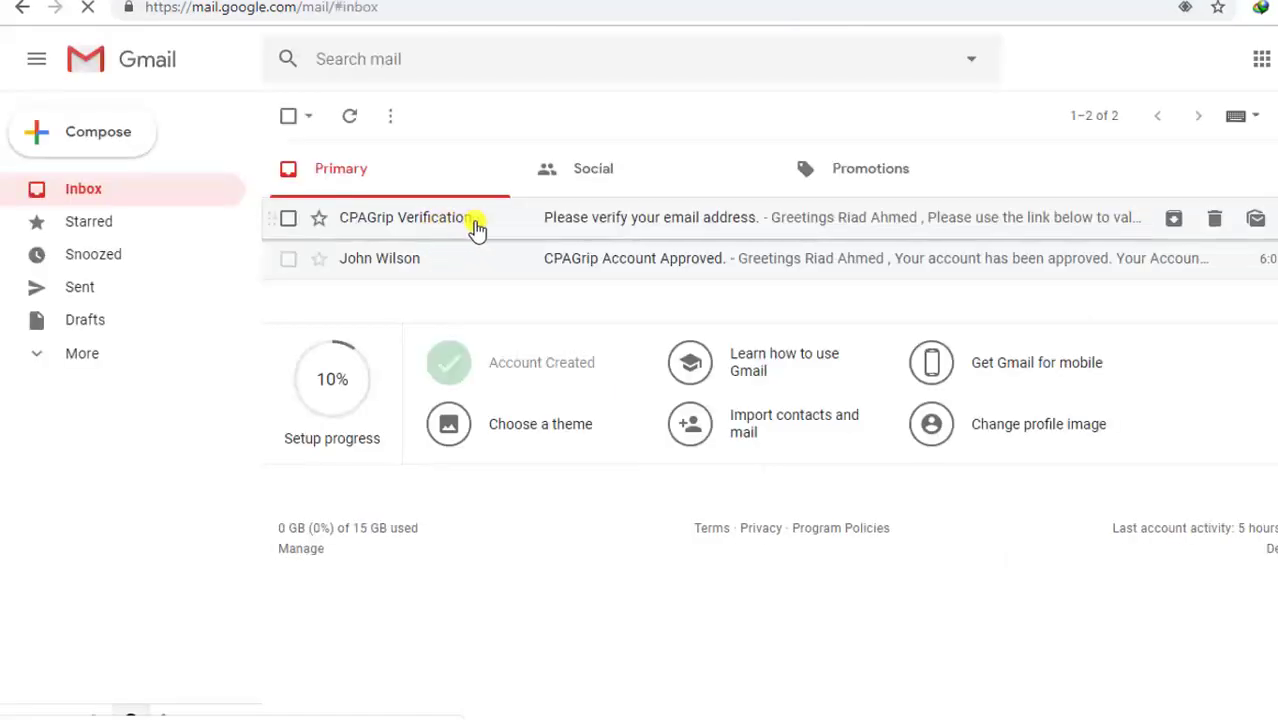
pyautogui.click(491, 220)
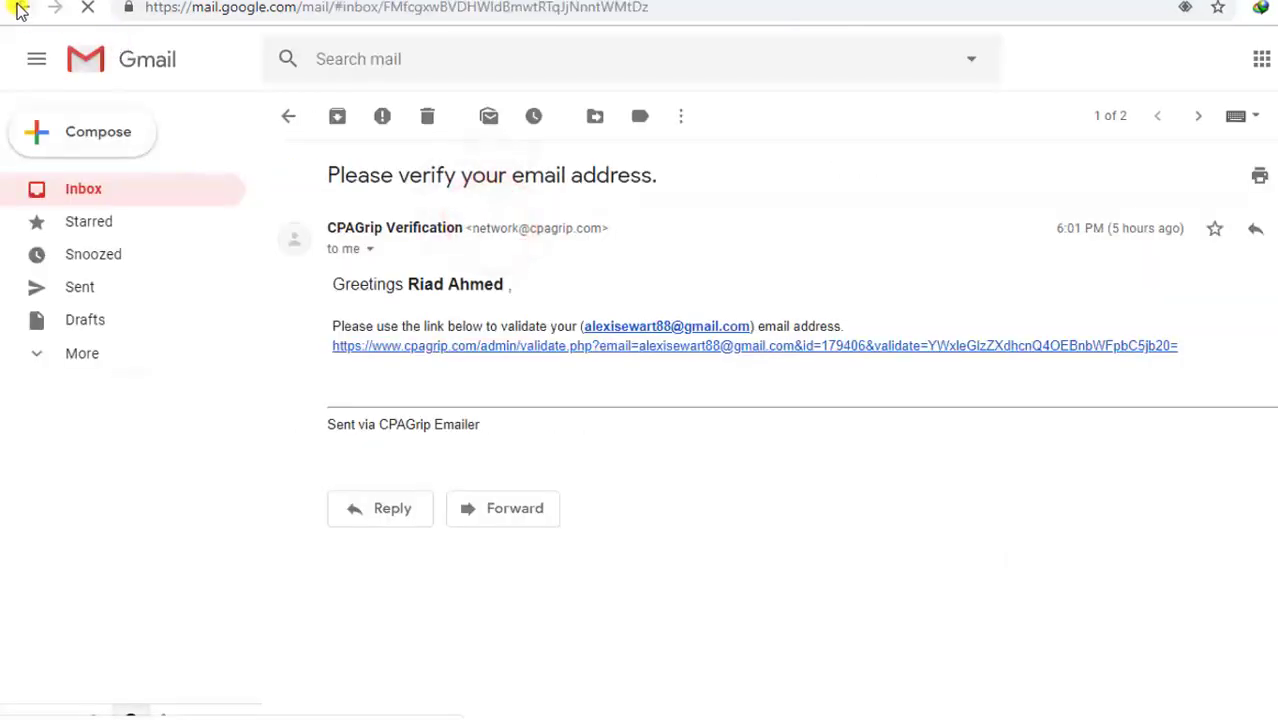
pyautogui.click(20, 8)
pyautogui.click(585, 262)
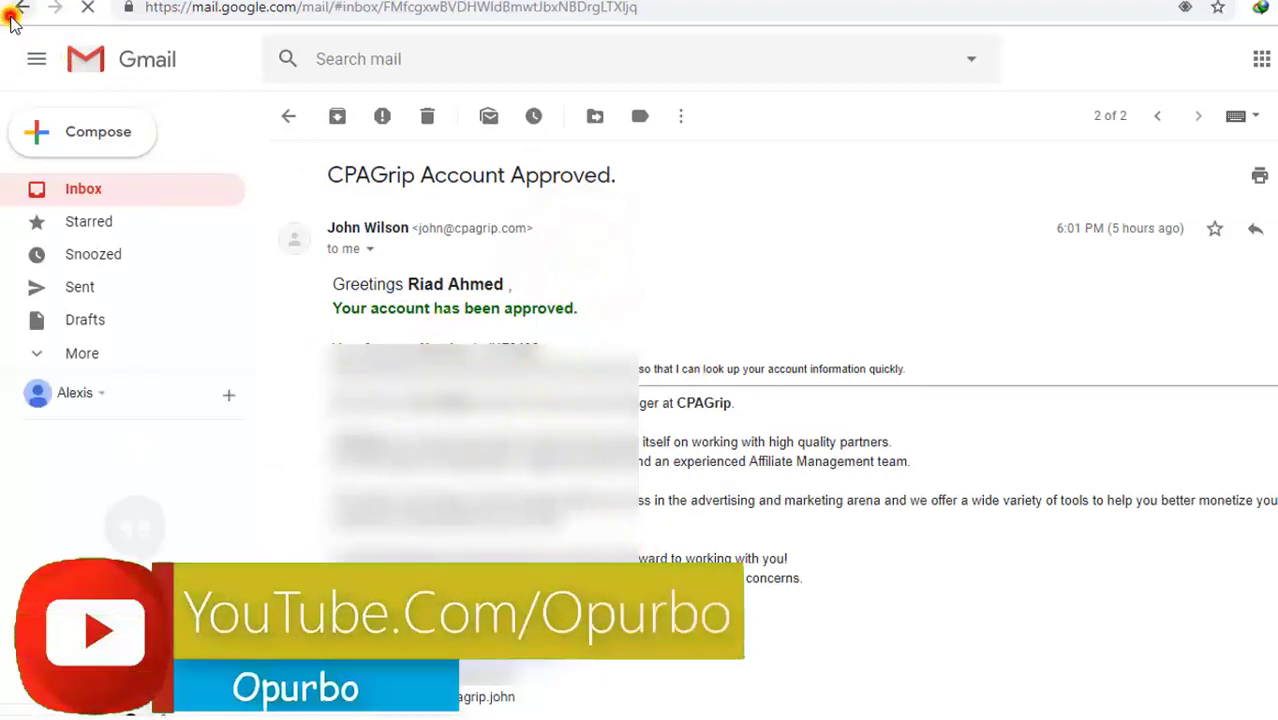
pyautogui.click(585, 217)
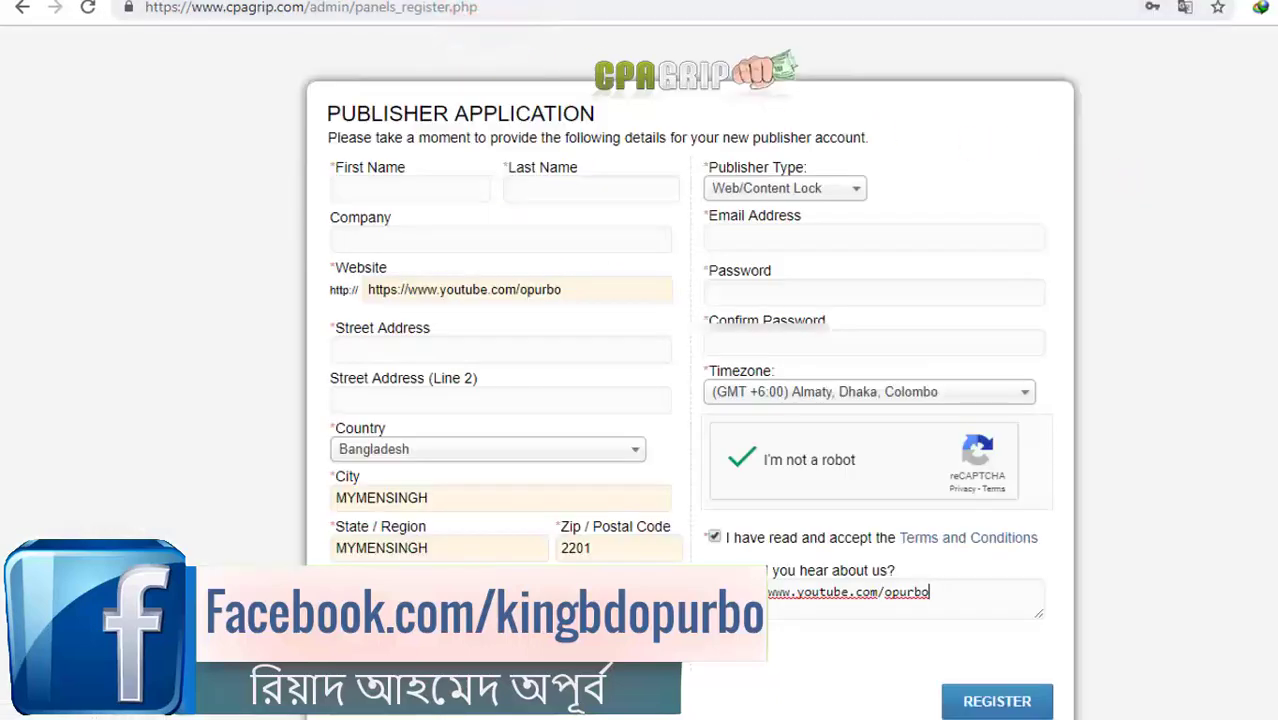
pyautogui.click(22, 7)
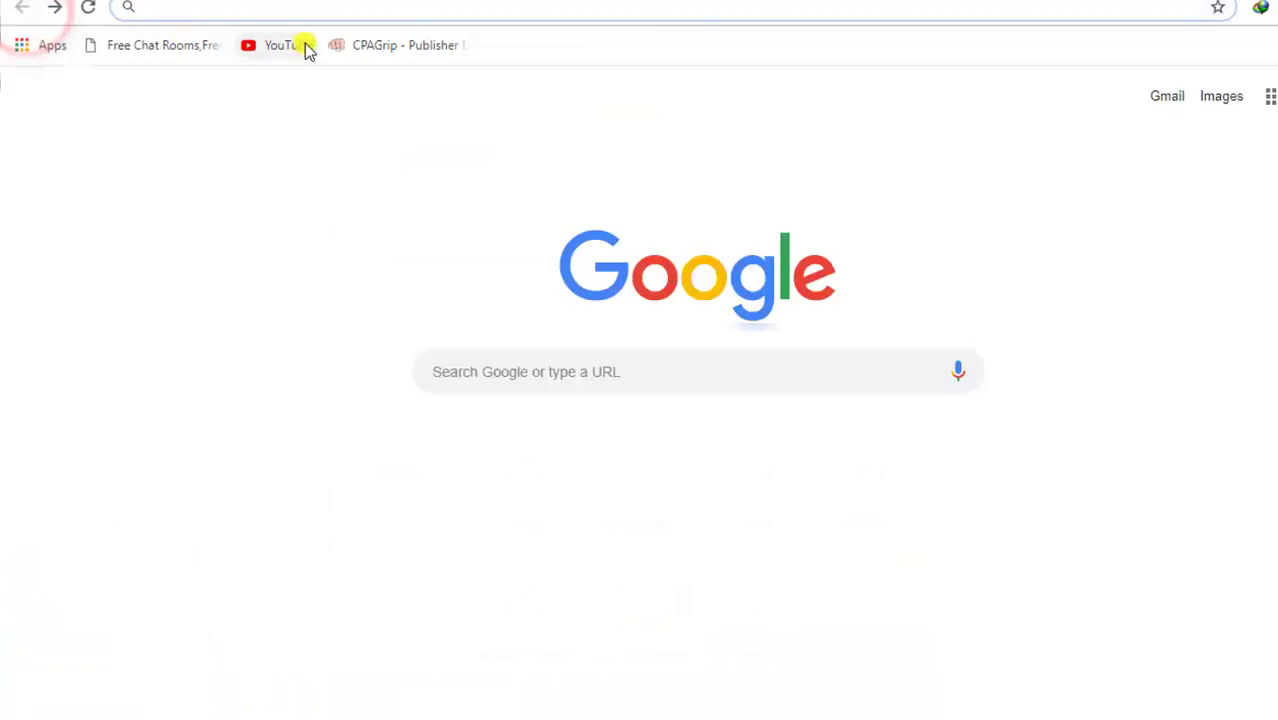
# - Log in via the CPAGrip bookmark, passing the traffic-light reCAPTCHA to reach the dashboard
pyautogui.click(383, 50)
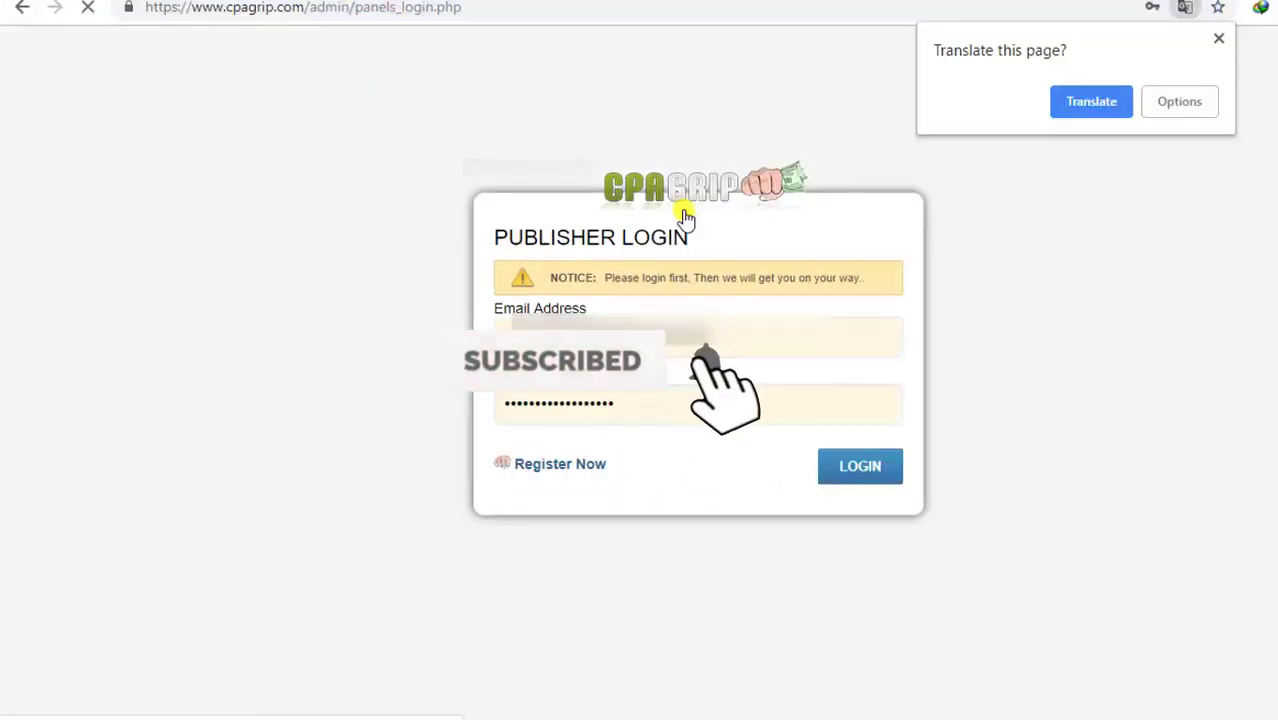
pyautogui.click(859, 468)
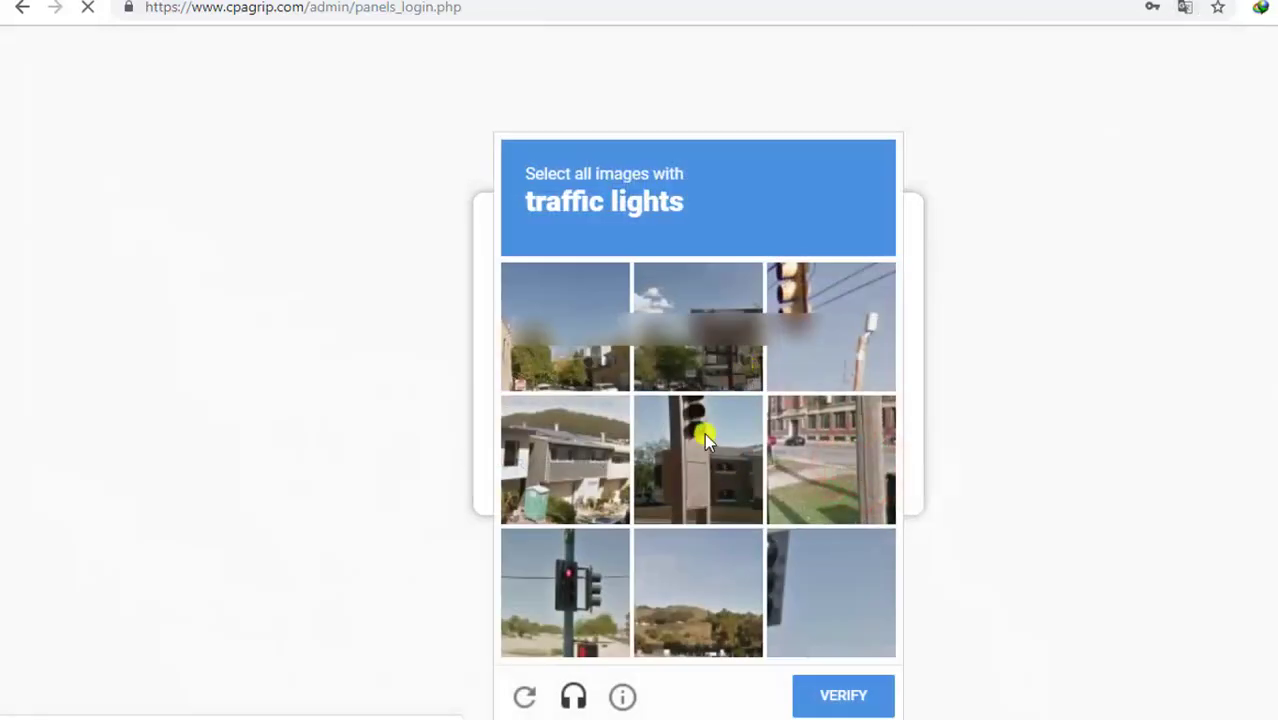
pyautogui.click(704, 434)
pyautogui.click(798, 362)
pyautogui.click(550, 552)
pyautogui.click(862, 698)
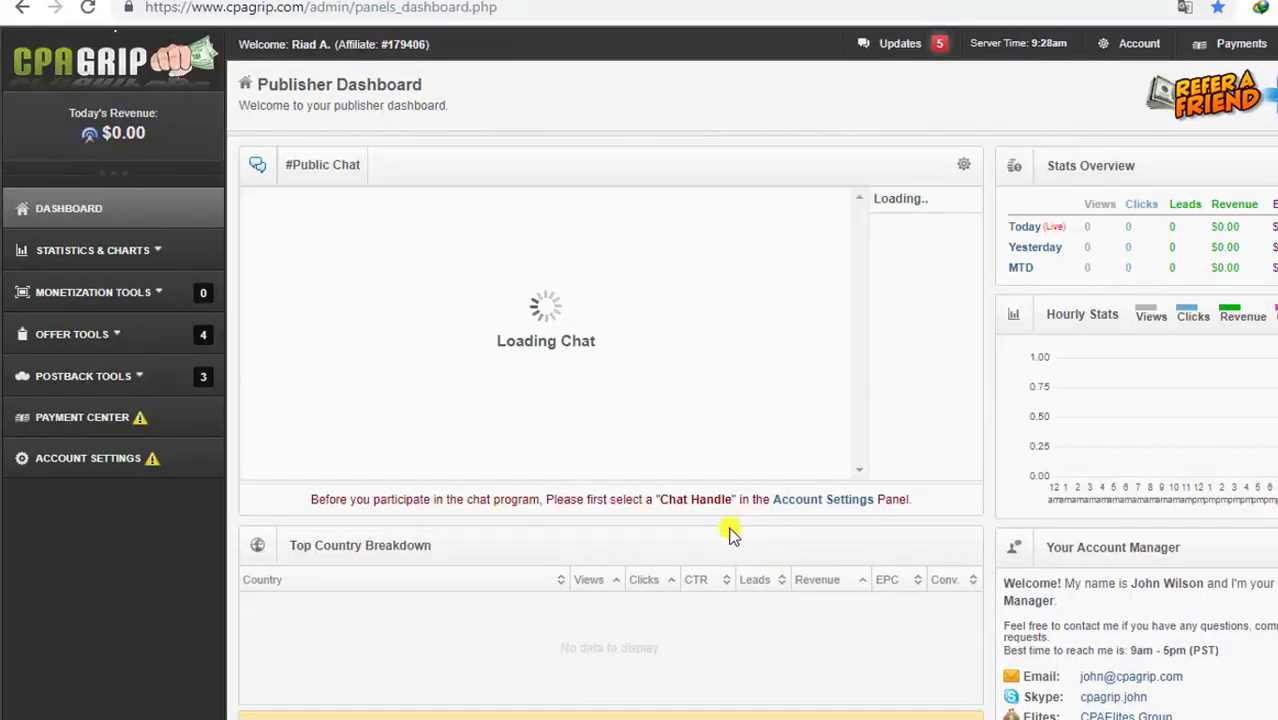
# - Open Account Settings from the sidebar and scroll down toward the Tax Documents row
pyautogui.scroll(-5, 657, 455)
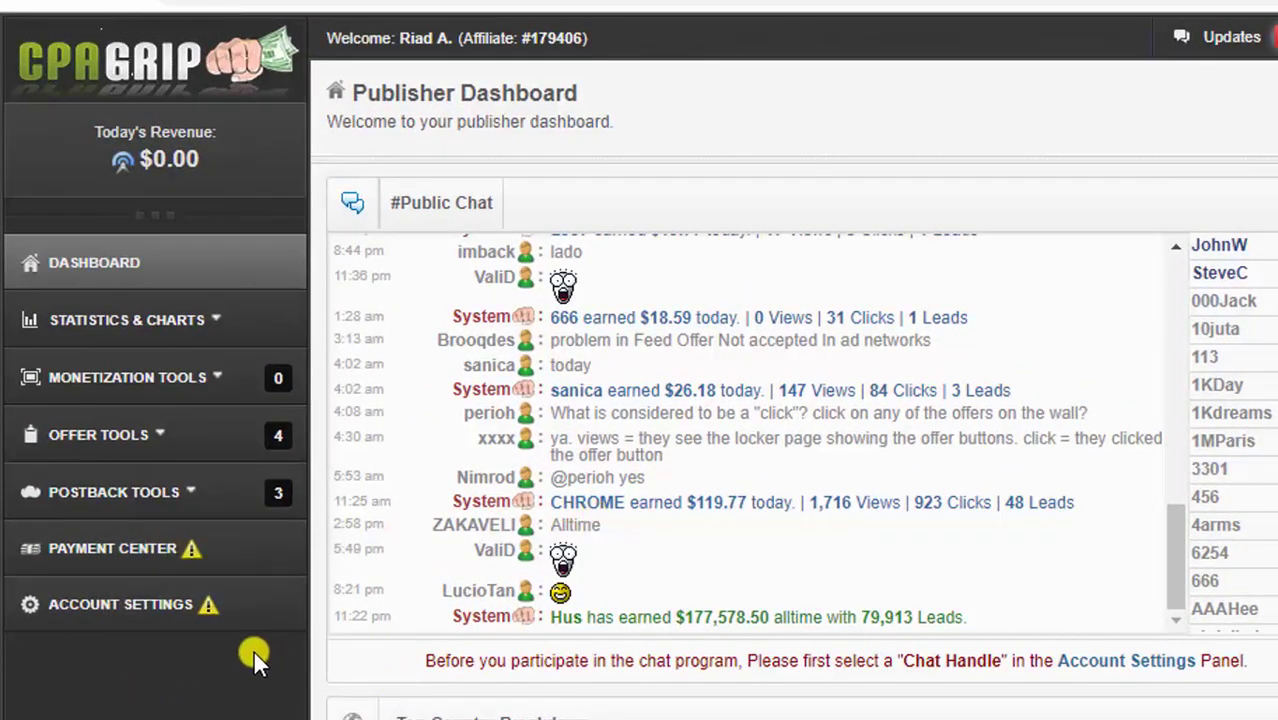
pyautogui.click(128, 616)
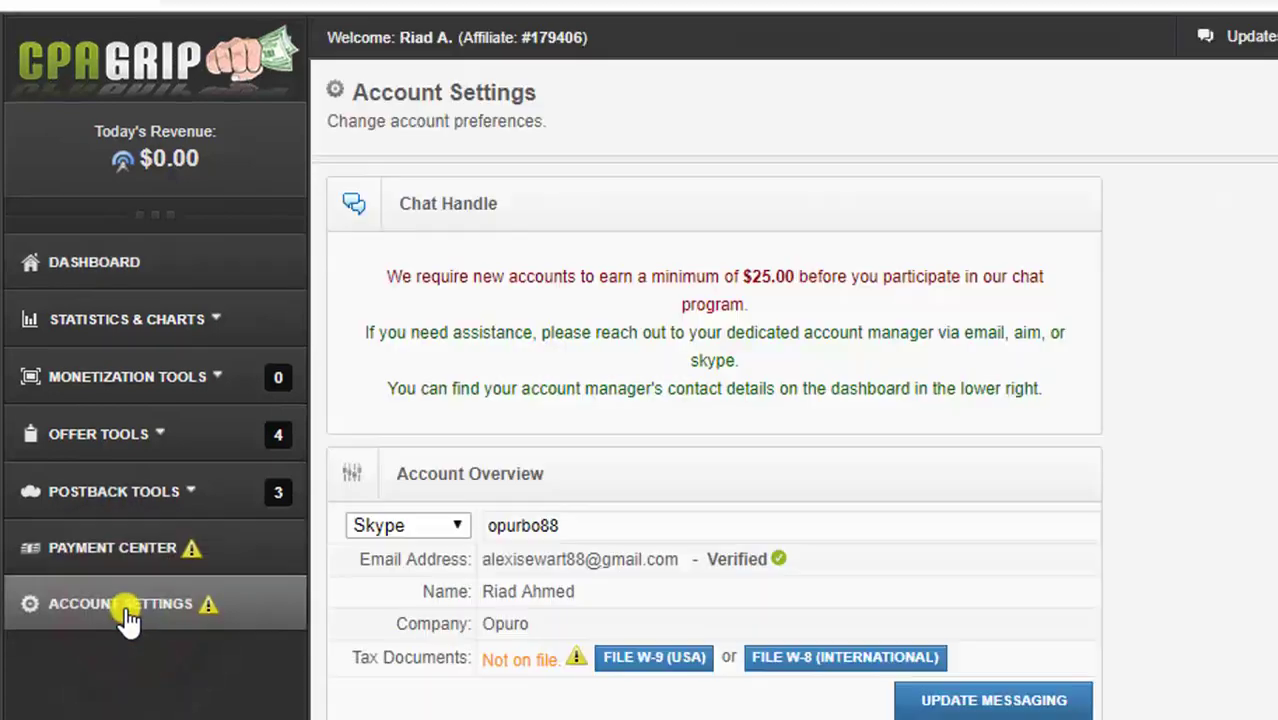
pyautogui.scroll(-3, 1157, 345)
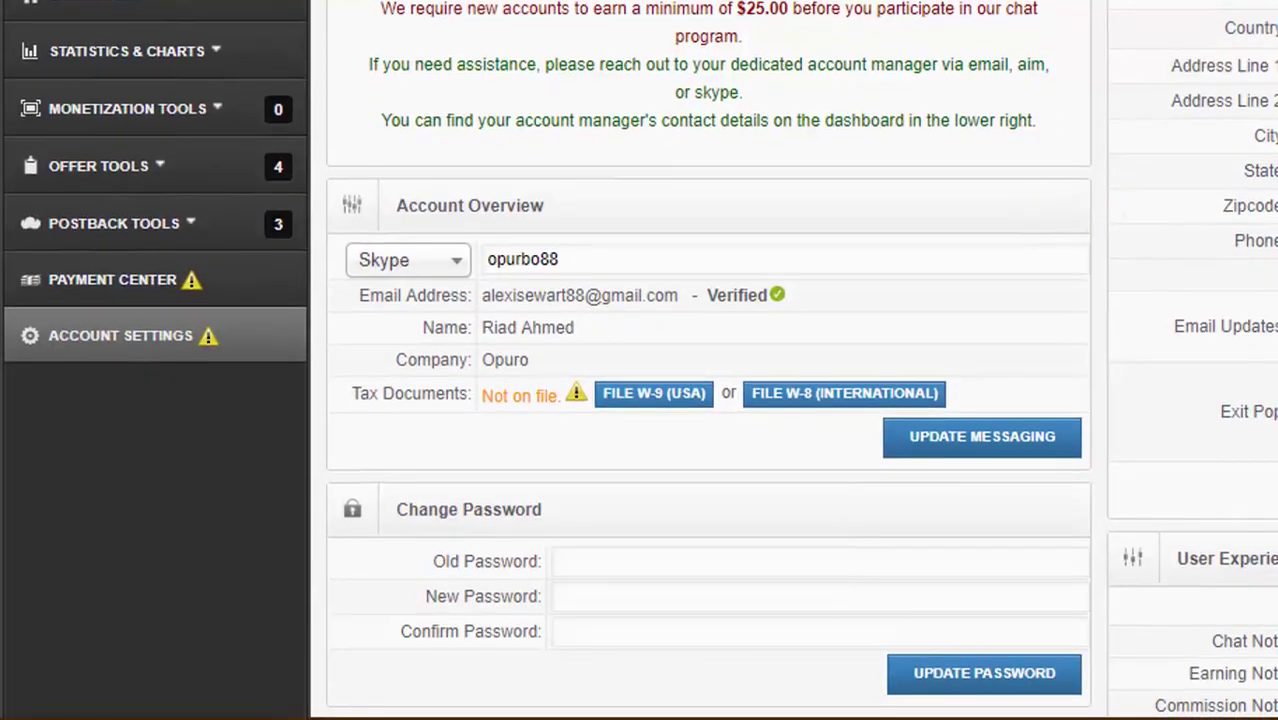
pyautogui.scroll(-2, 700, 360)
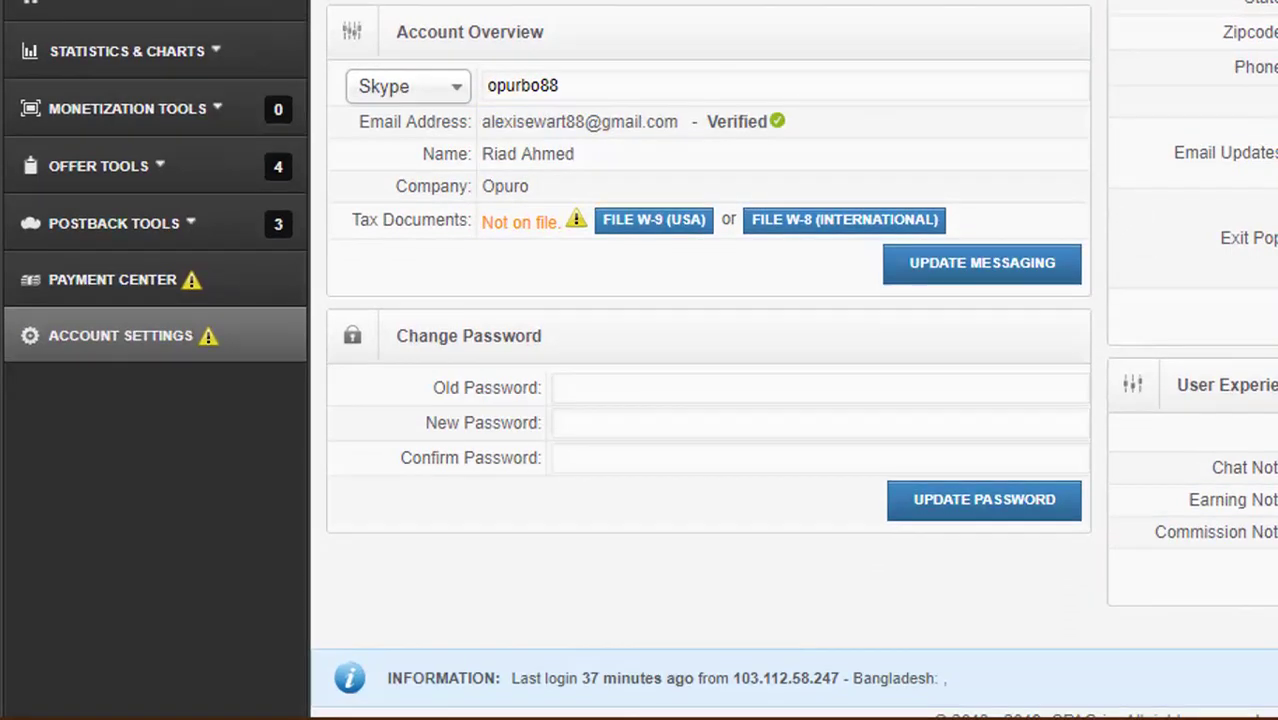
pyautogui.scroll(-1, 700, 360)
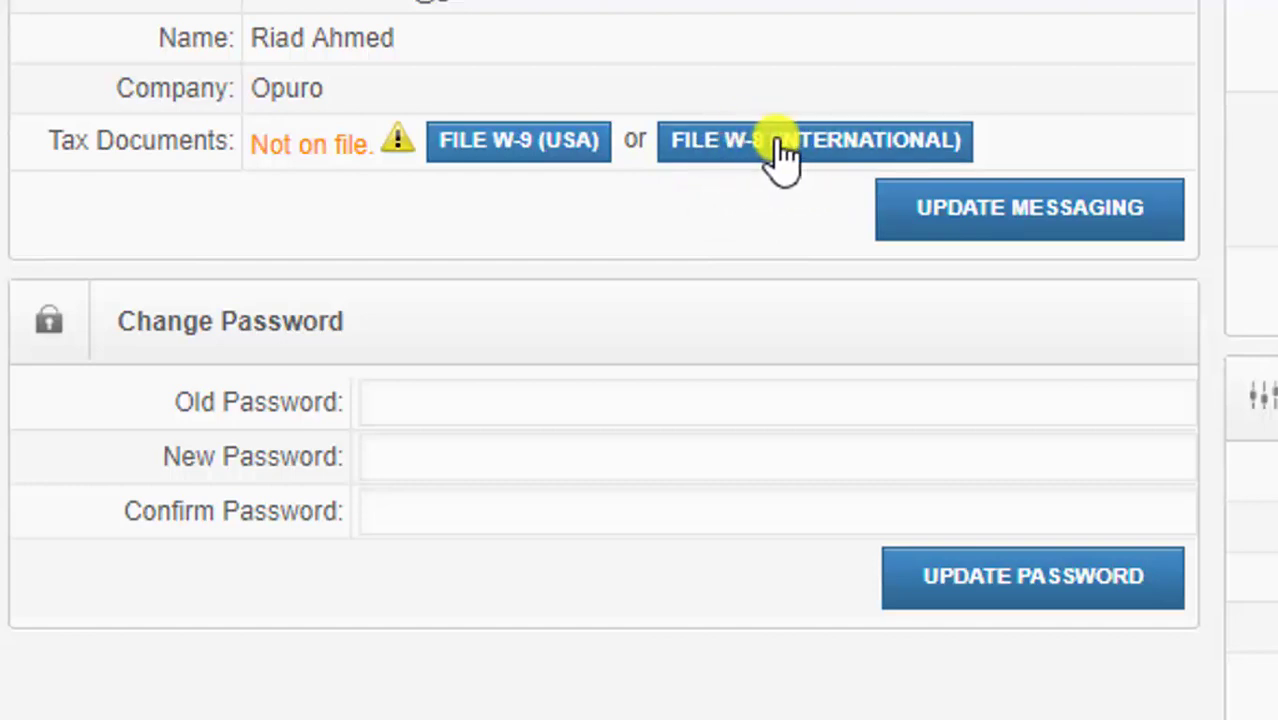
# - Start the international W-8 form and copy the beneficial owner's name into the country field
pyautogui.click(780, 155)
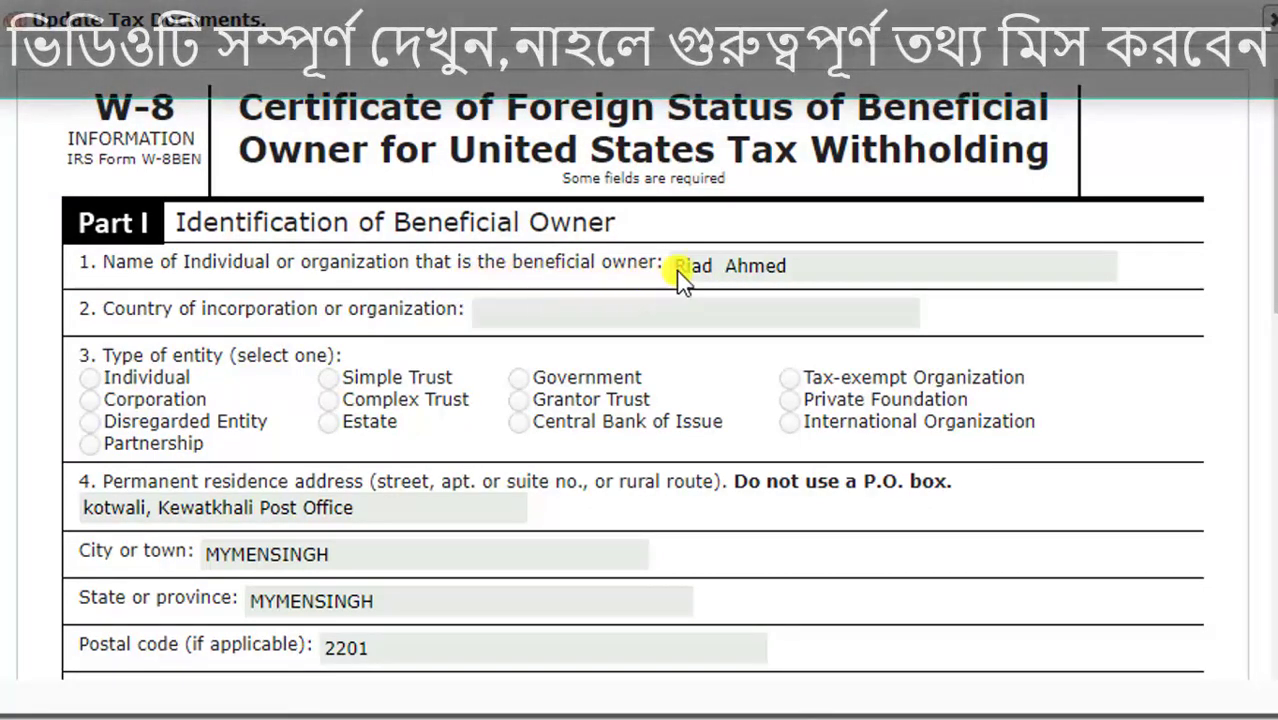
pyautogui.click(824, 265)
pyautogui.scroll(-1, 597, 293)
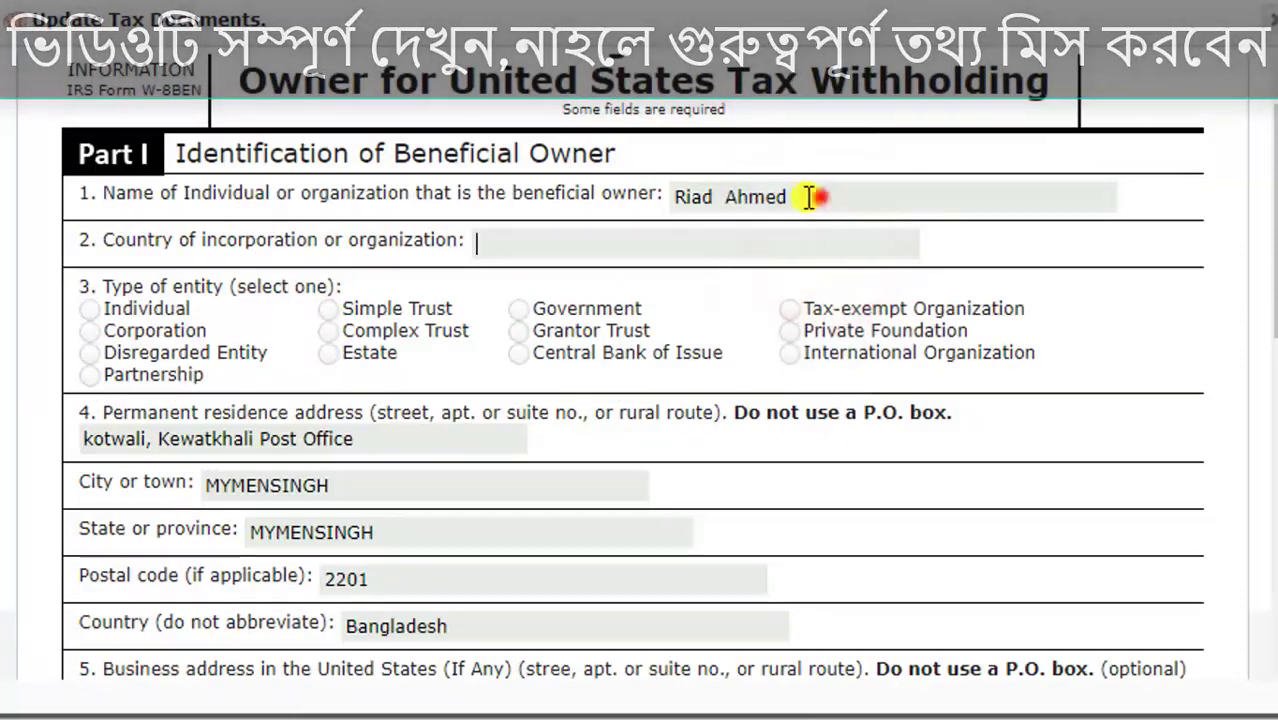
pyautogui.moveTo(820, 197); pyautogui.dragTo(672, 196)
pyautogui.hotkey('ctrl', 'c')
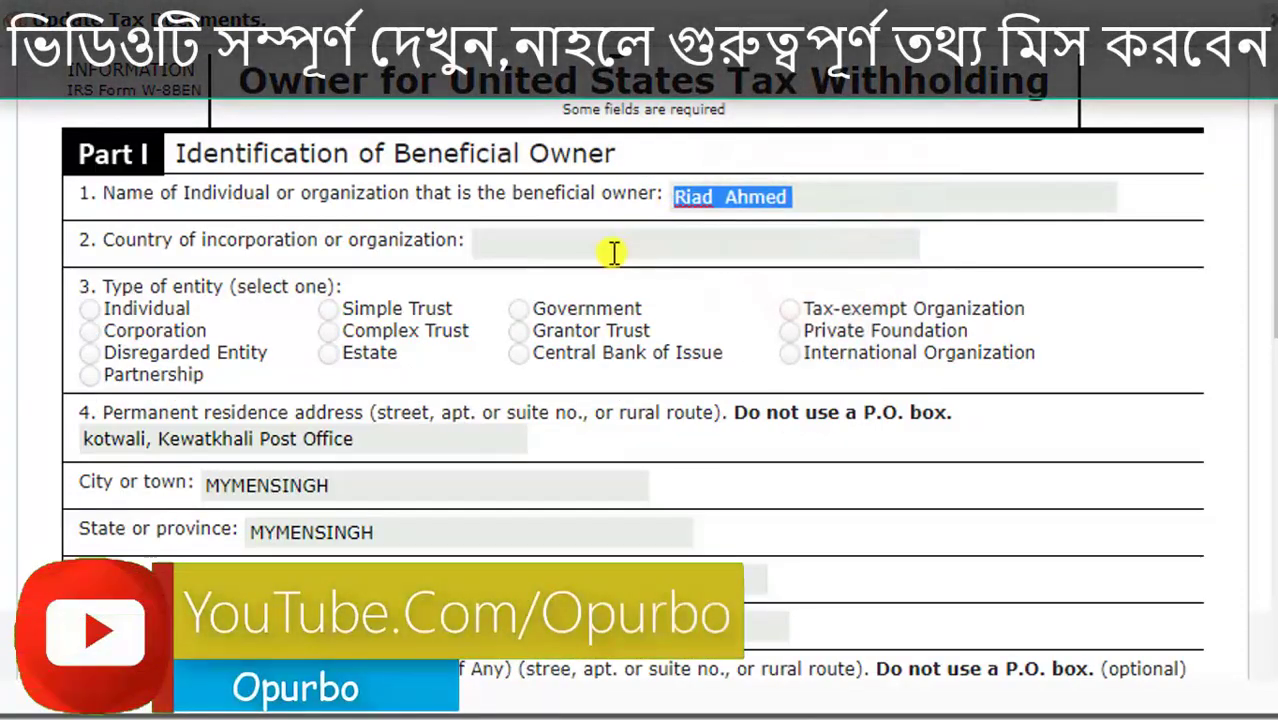
pyautogui.click(602, 248)
pyautogui.hotkey('ctrl', 'v')
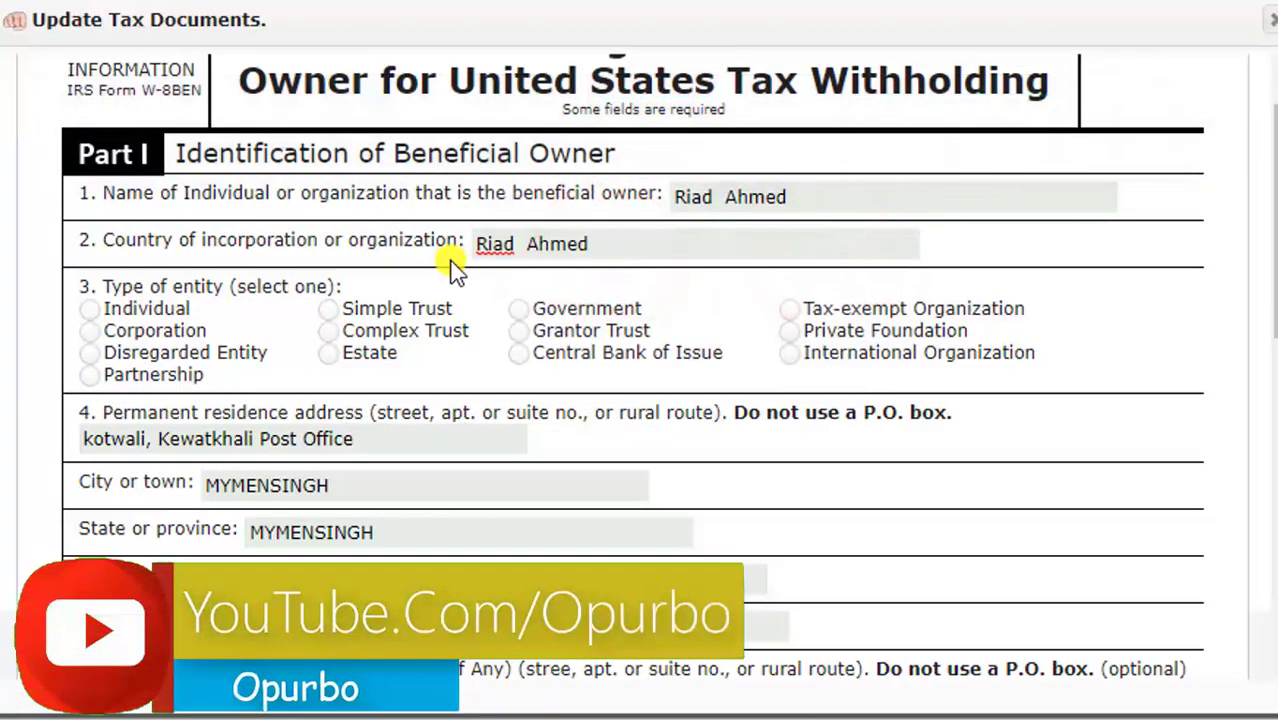
pyautogui.click(450, 256)
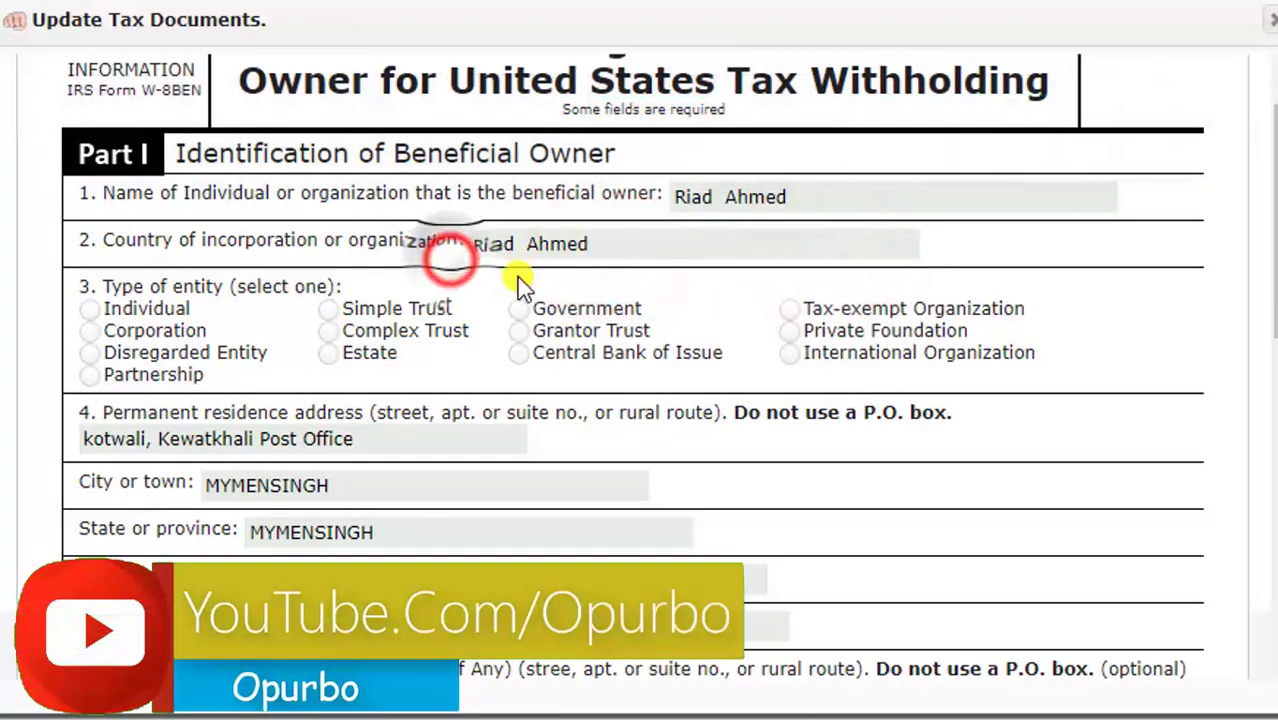
# - Select the Individual entity type and mark the taxpayer identification number as N/A
pyautogui.click(90, 310)
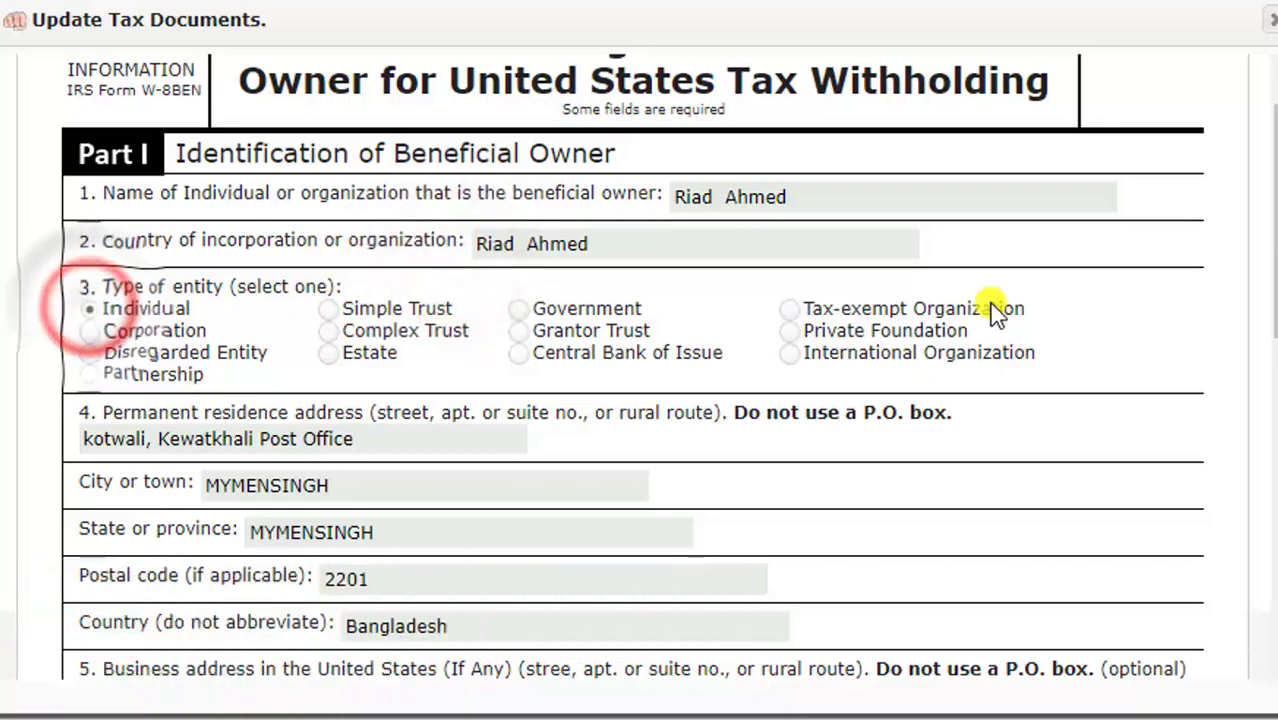
pyautogui.moveTo(1272, 262); pyautogui.dragTo(1270, 318)
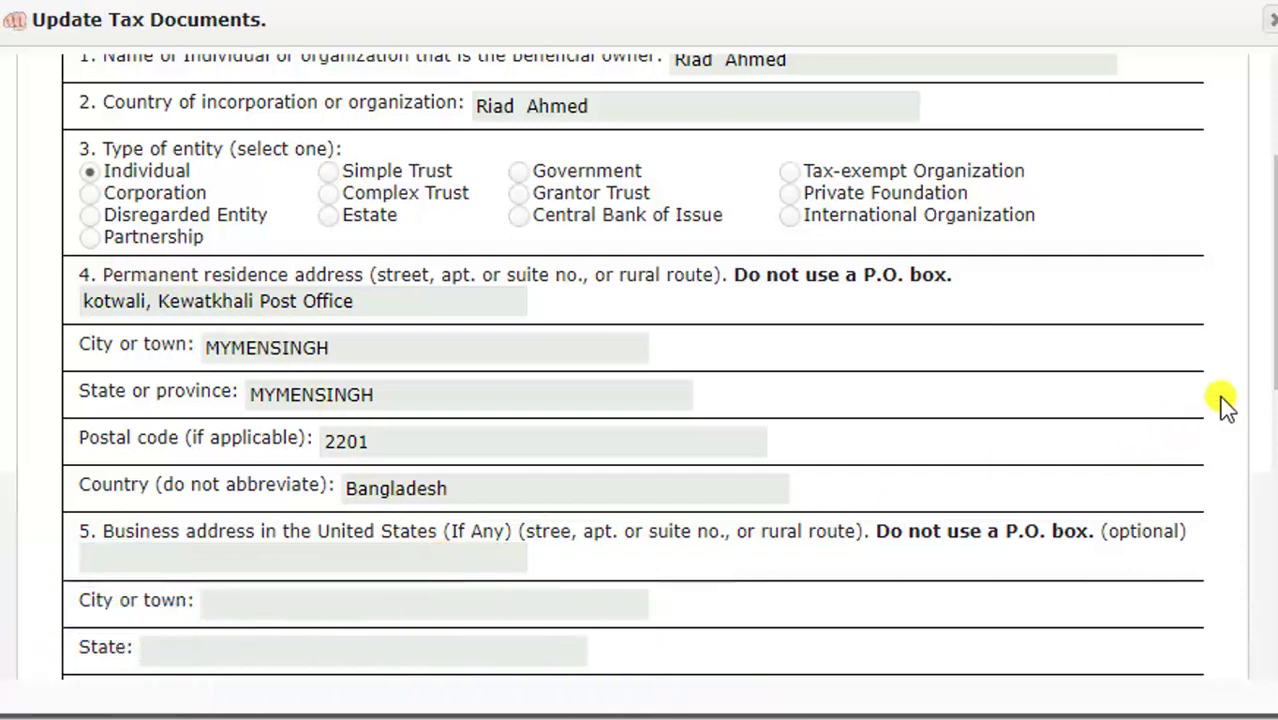
pyautogui.moveTo(1268, 318); pyautogui.dragTo(1272, 395)
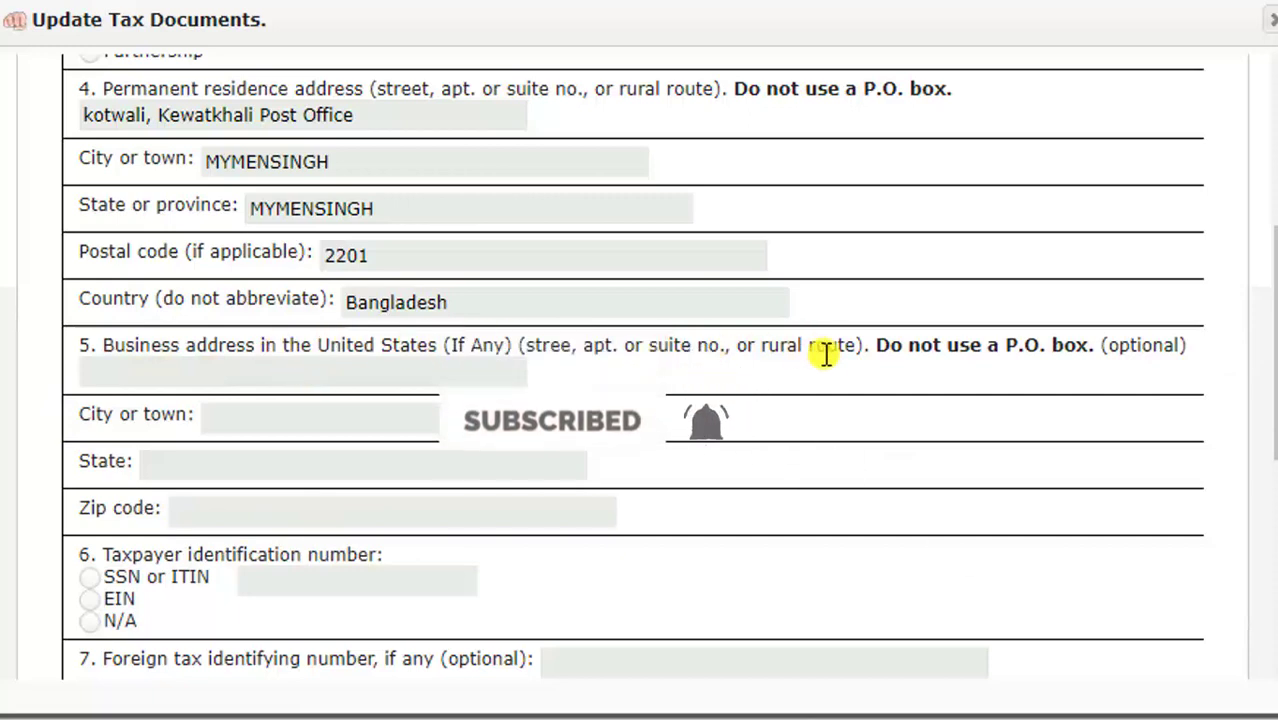
pyautogui.moveTo(1120, 345); pyautogui.dragTo(1184, 362)
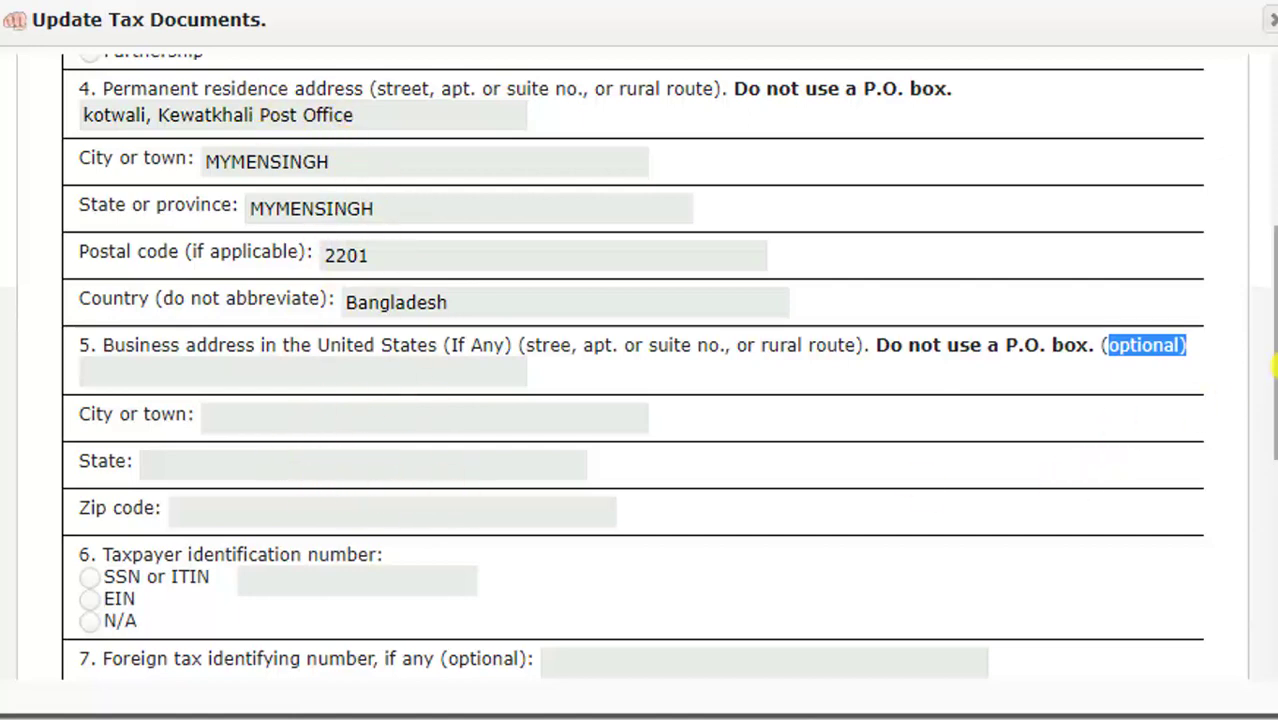
pyautogui.moveTo(1268, 330); pyautogui.dragTo(1268, 368)
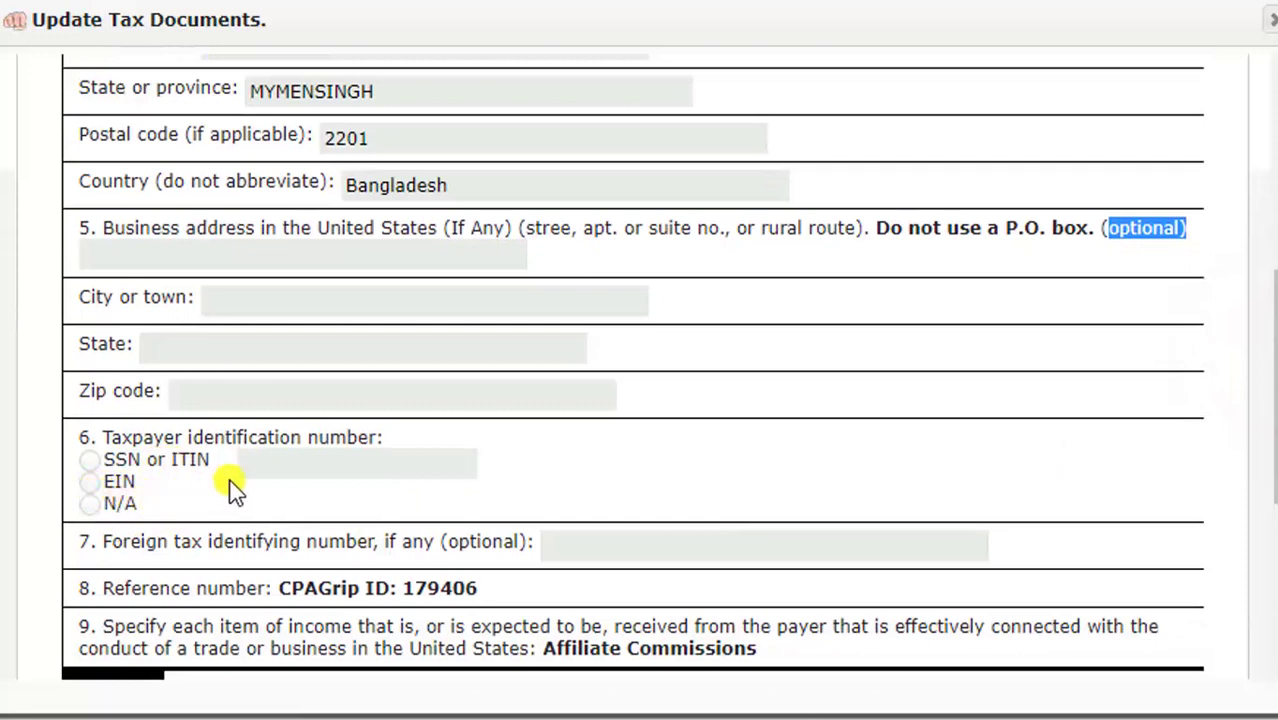
pyautogui.click(338, 460)
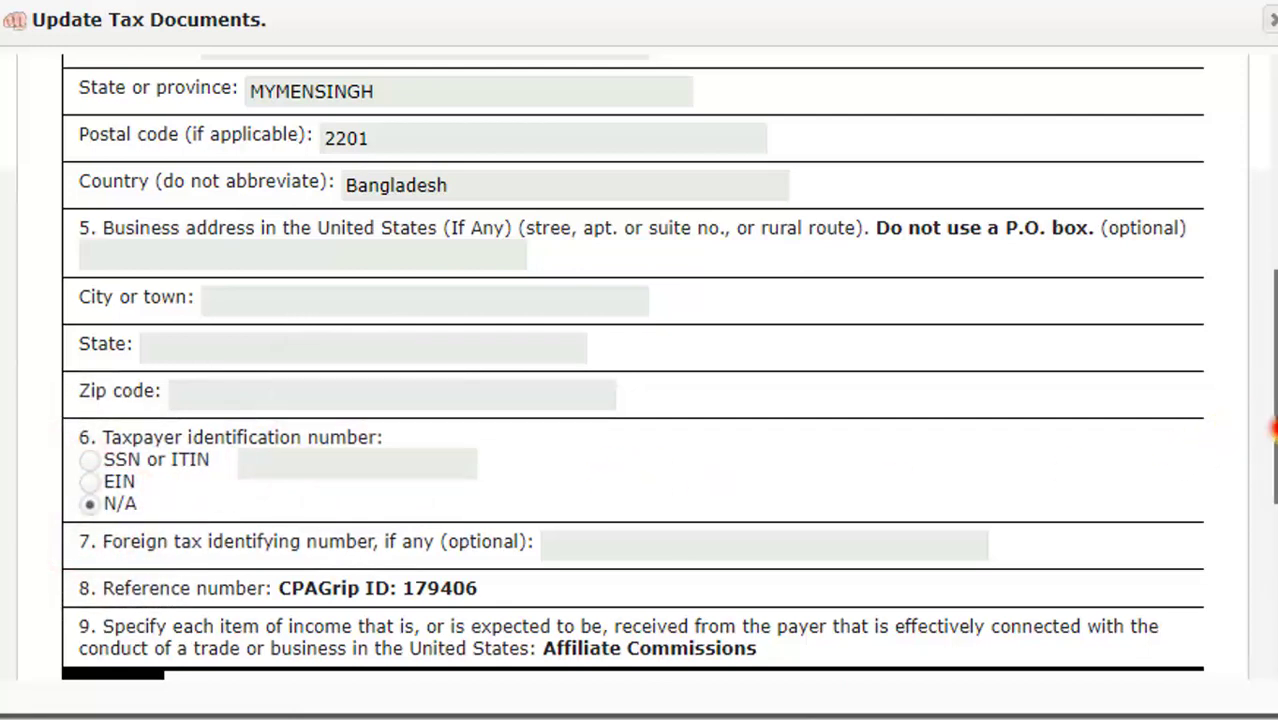
pyautogui.moveTo(1272, 430); pyautogui.dragTo(1170, 465)
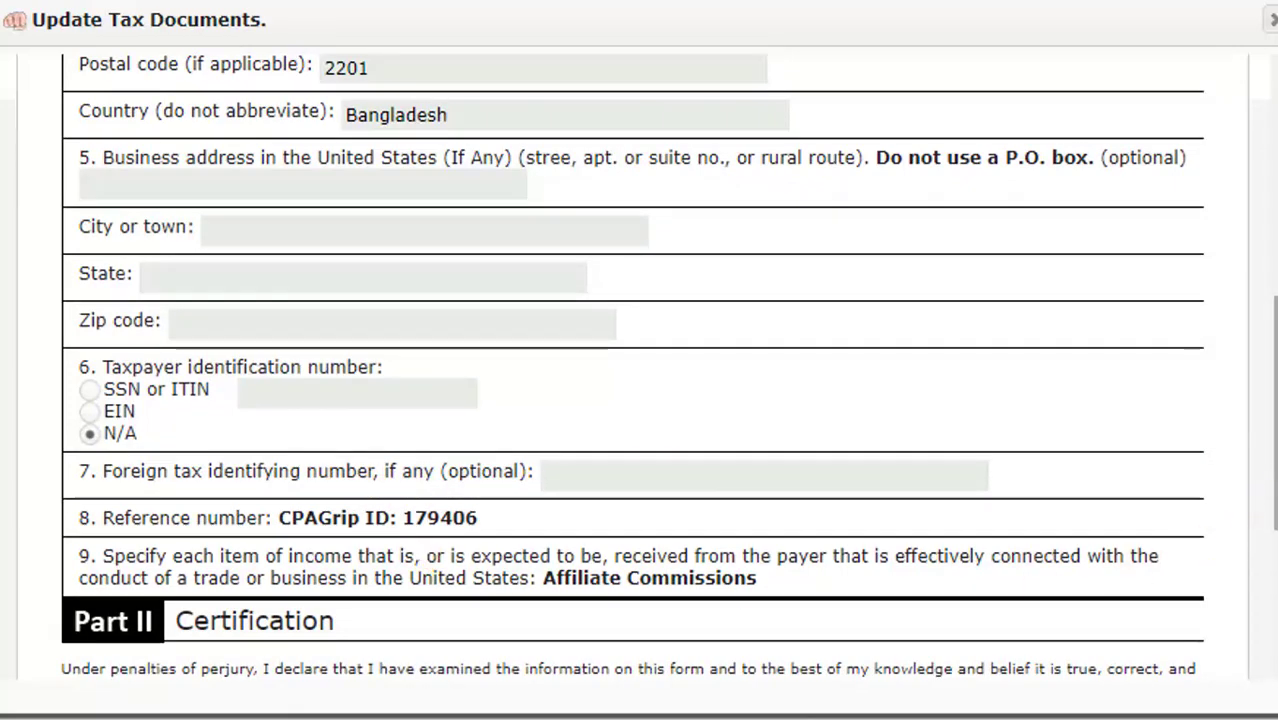
pyautogui.moveTo(1272, 333); pyautogui.dragTo(1255, 387)
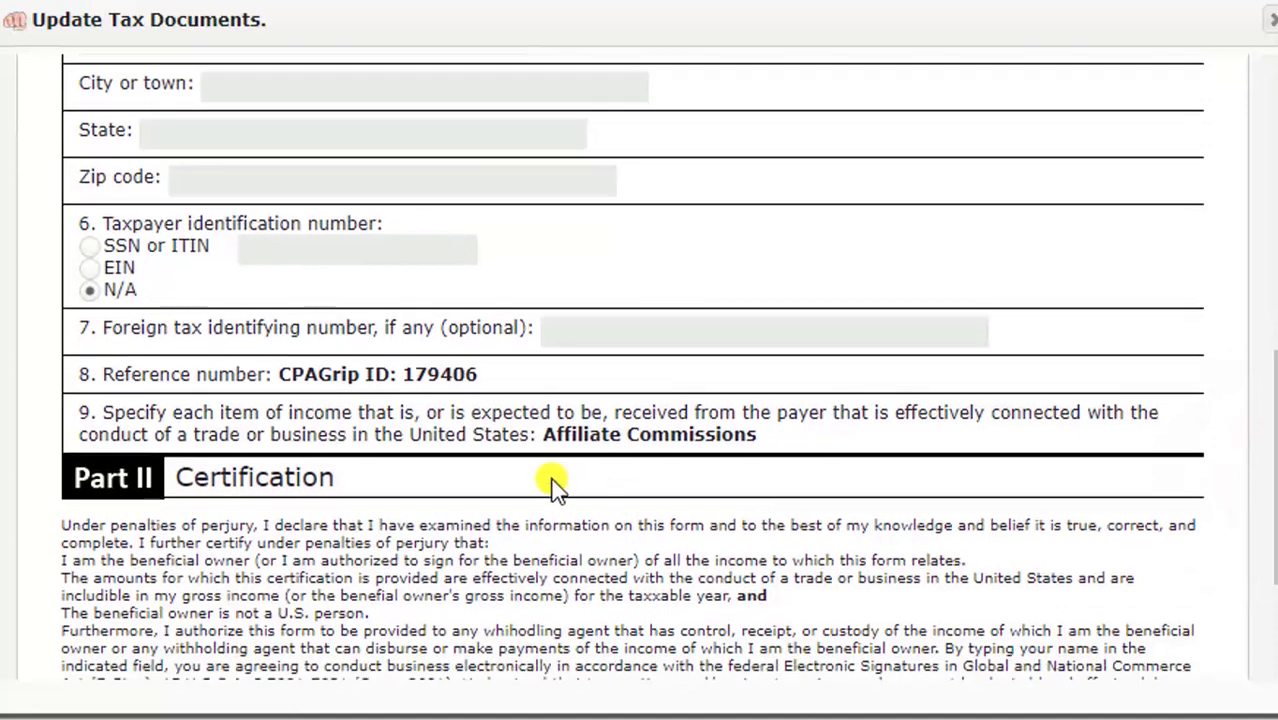
# - Select the beneficial owner's full name at the top of the W-8 form
pyautogui.click(555, 483)
pyautogui.moveTo(1268, 452); pyautogui.dragTo(1268, 540)
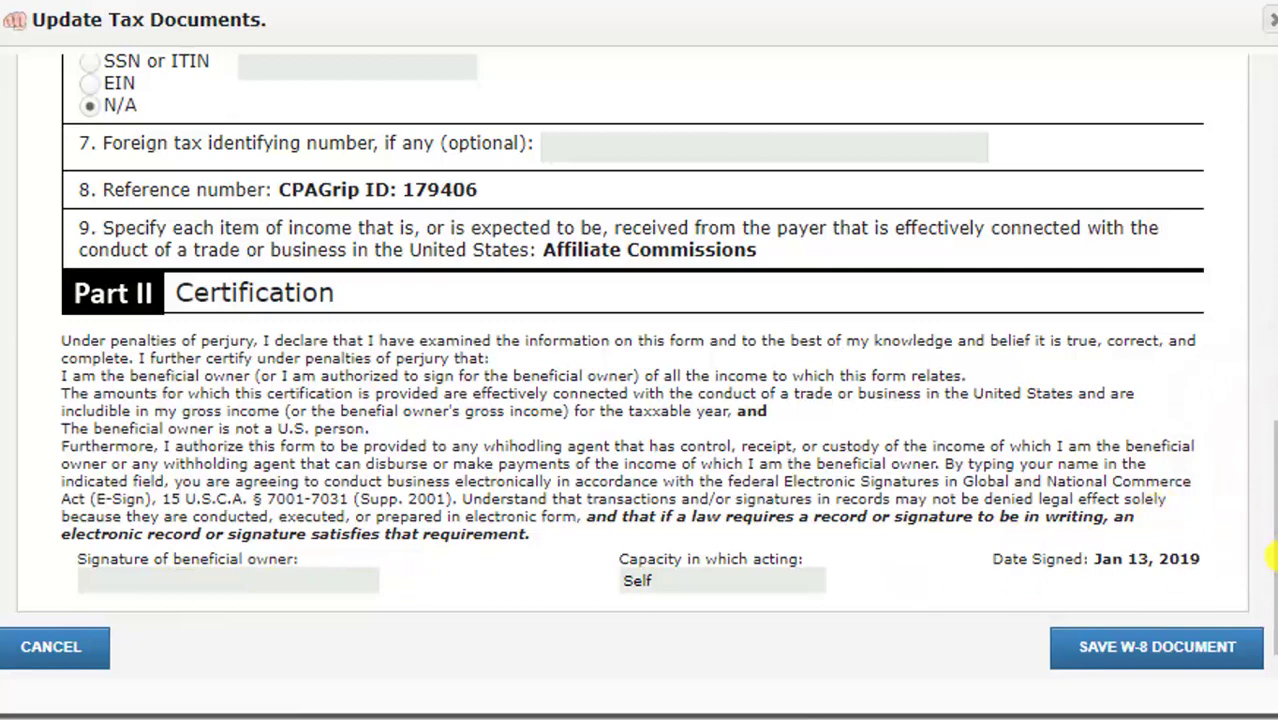
pyautogui.scroll(15, 1268, 565)
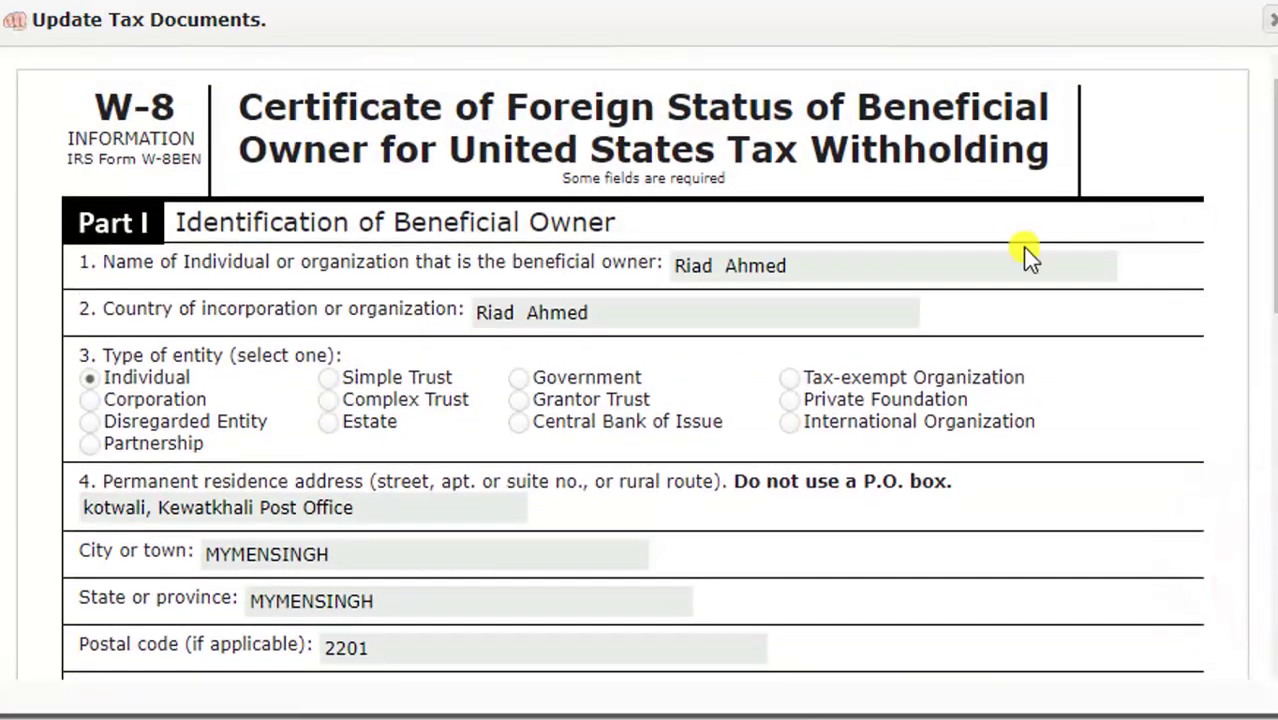
pyautogui.tripleClick(750, 262)
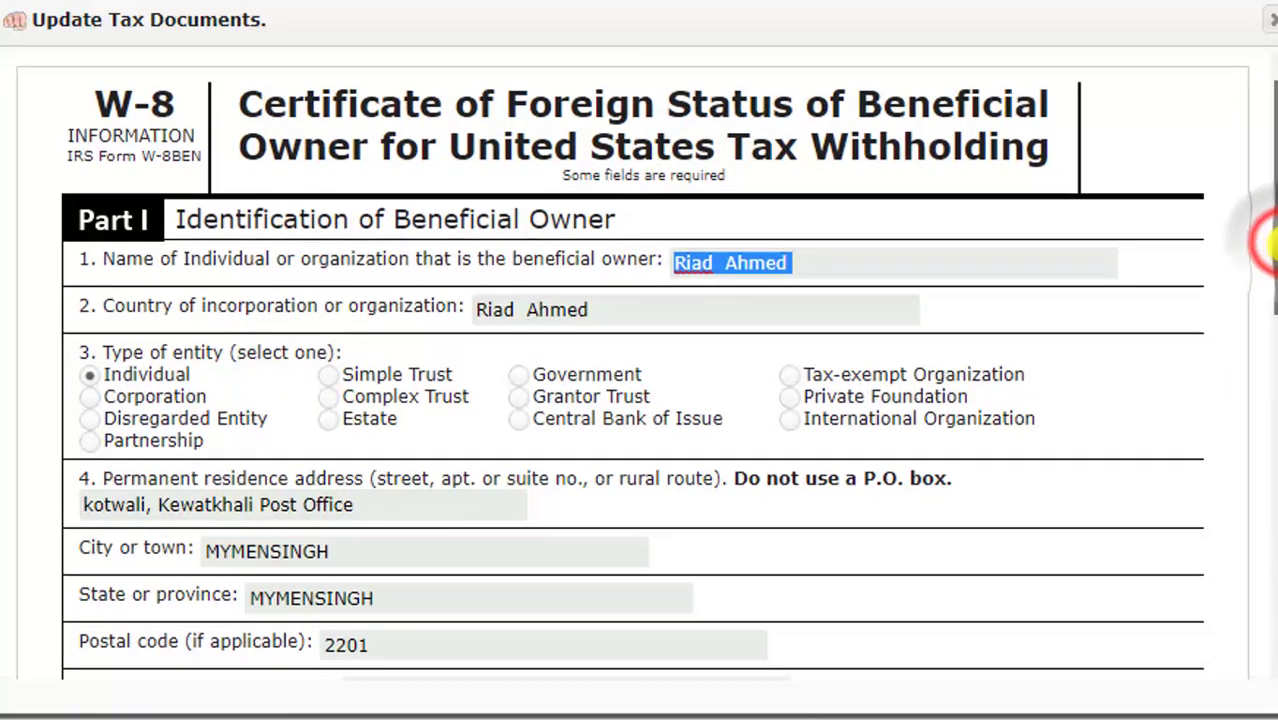
pyautogui.moveTo(1266, 258)
pyautogui.mouseDown()
pyautogui.moveTo(1268, 475)
pyautogui.moveTo(1247, 613)
pyautogui.mouseUp()
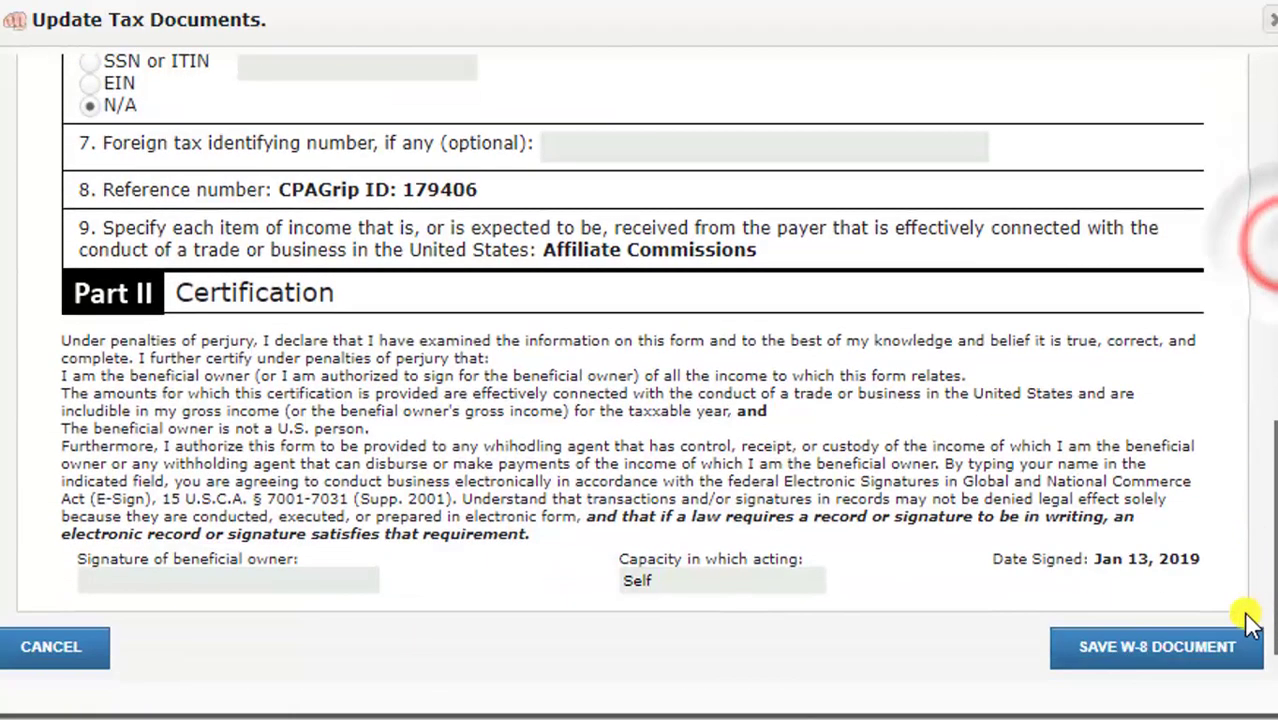
# - Fill in the signature, confirm capacity Self, save the W-8 document, and open Payment Center
pyautogui.click(330, 576)
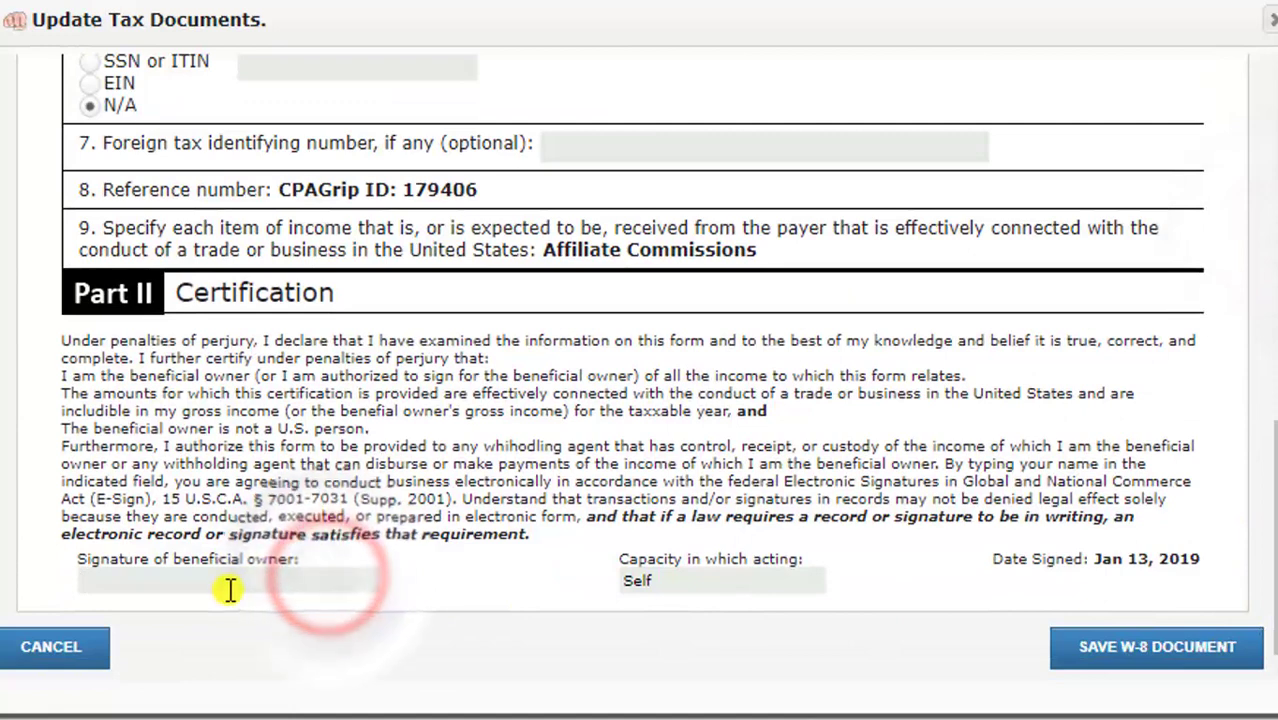
pyautogui.click(686, 574)
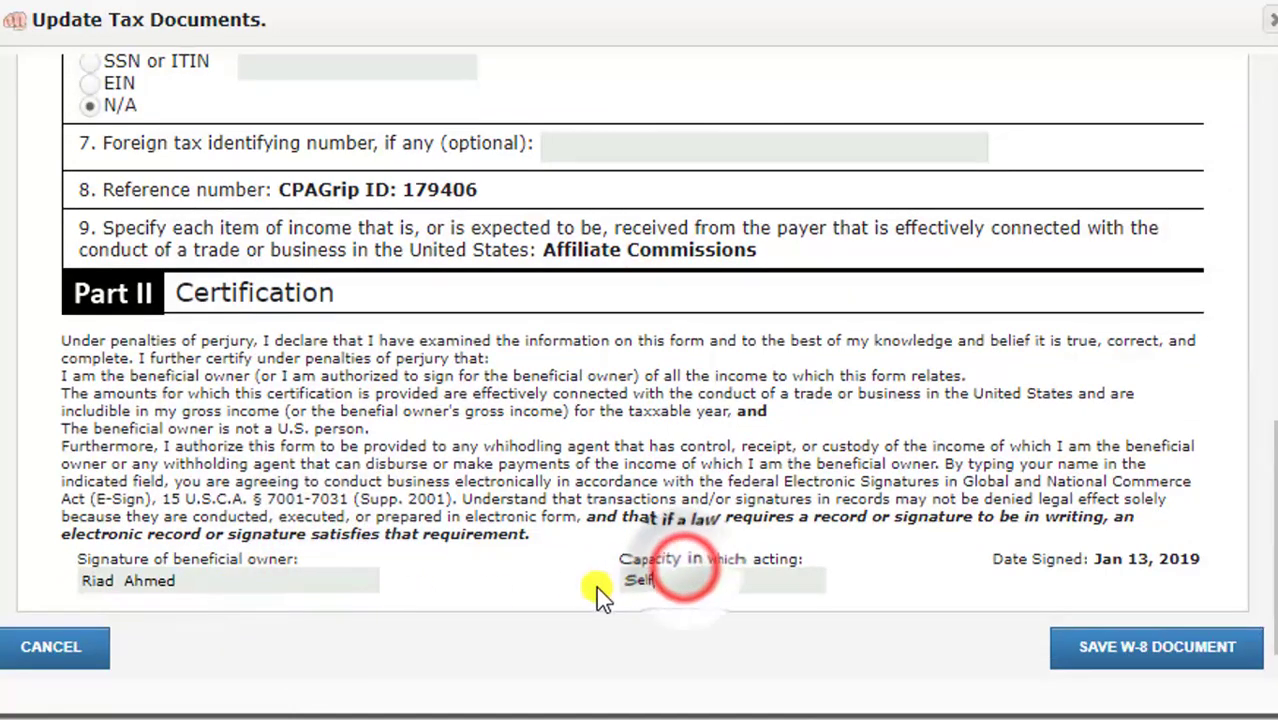
pyautogui.click(1148, 660)
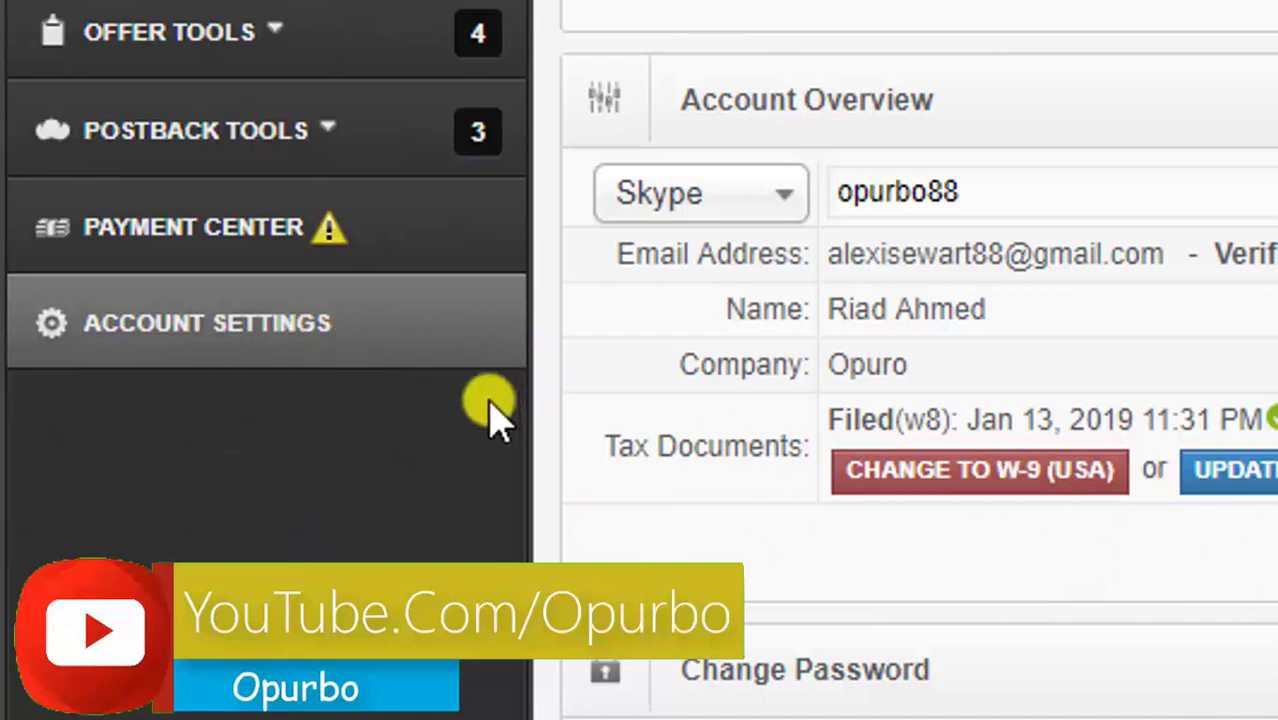
pyautogui.click(200, 224)
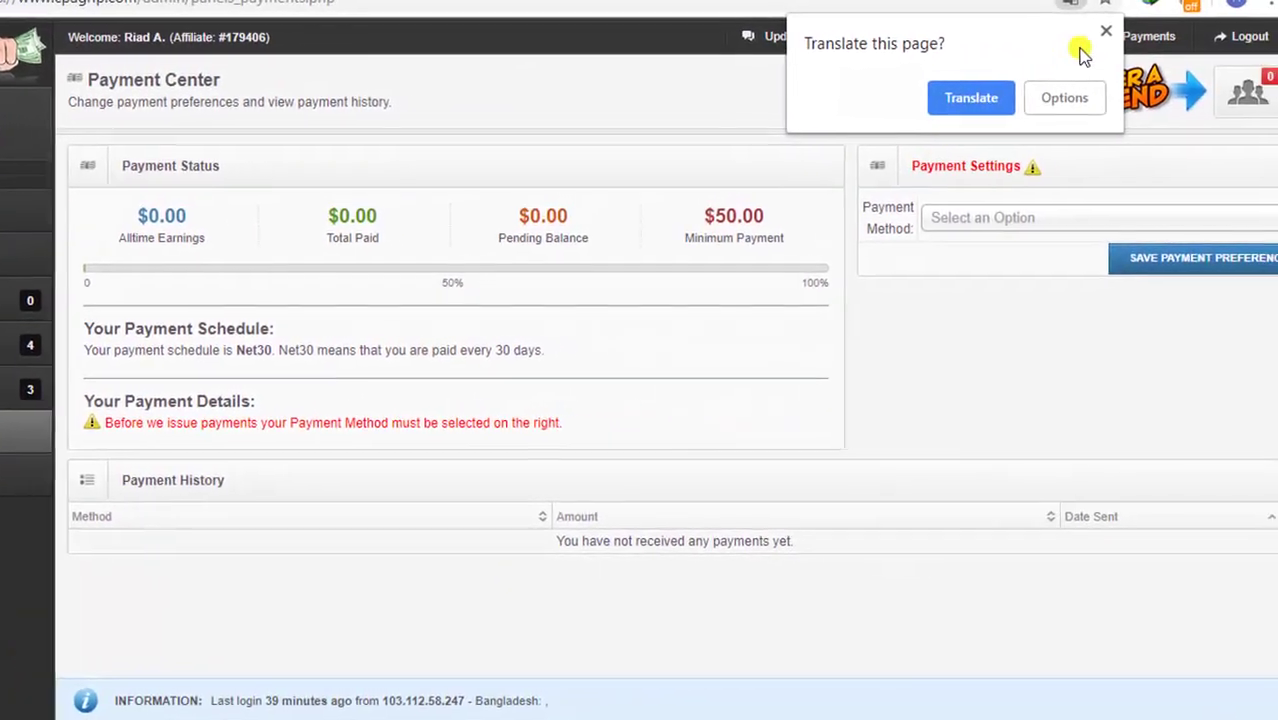
# - Dismiss the translation prompt, choose Payoneer (Prepaid MasterCard) as payment method, and save preferences
pyautogui.click(1090, 35)
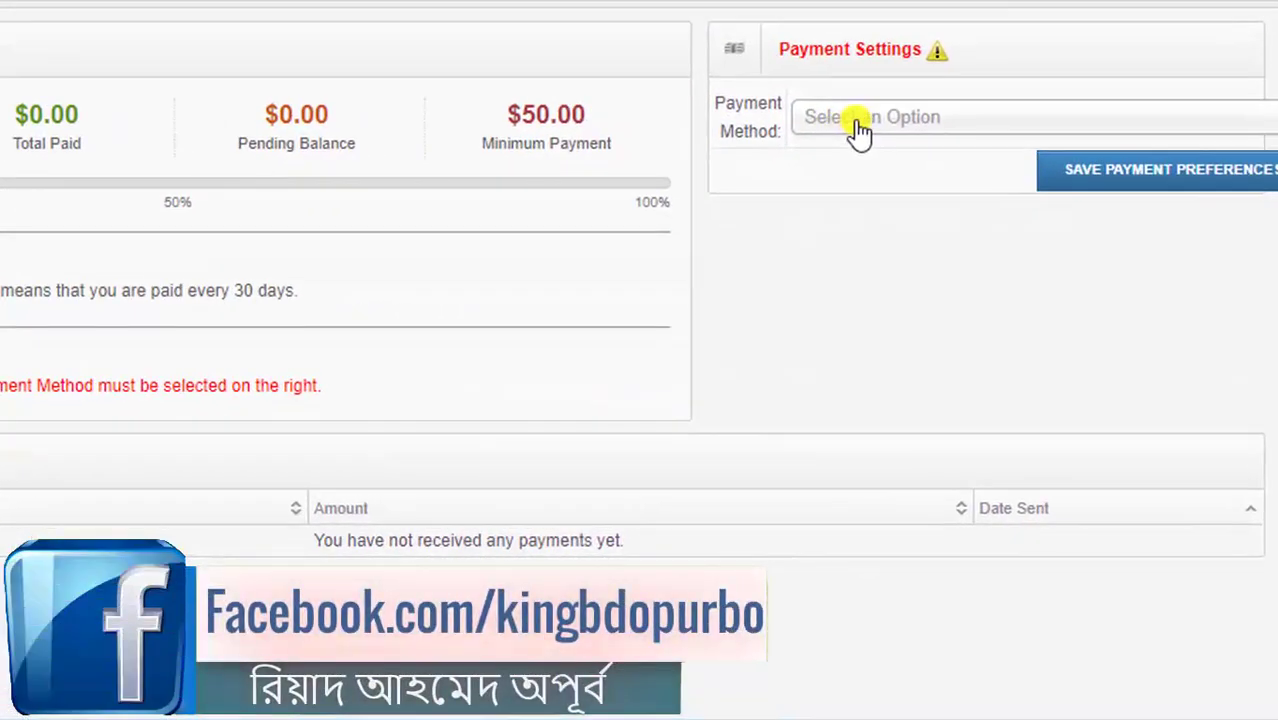
pyautogui.click(950, 218)
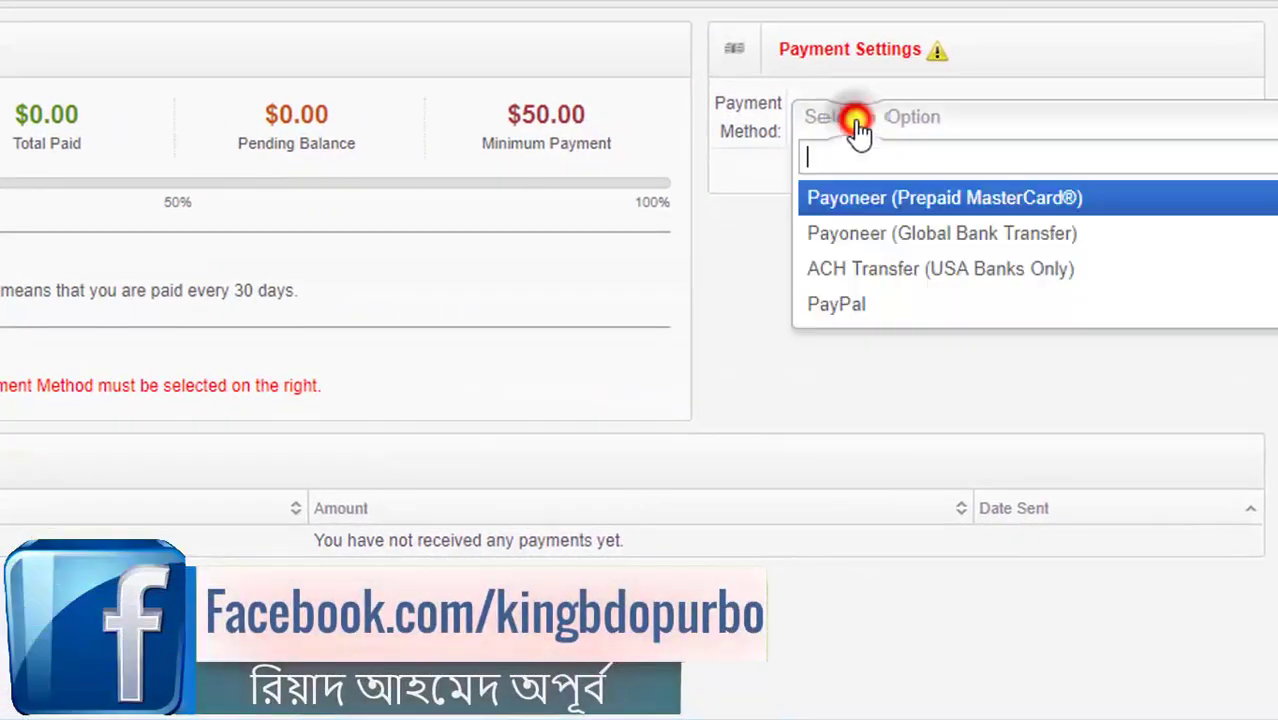
pyautogui.click(885, 199)
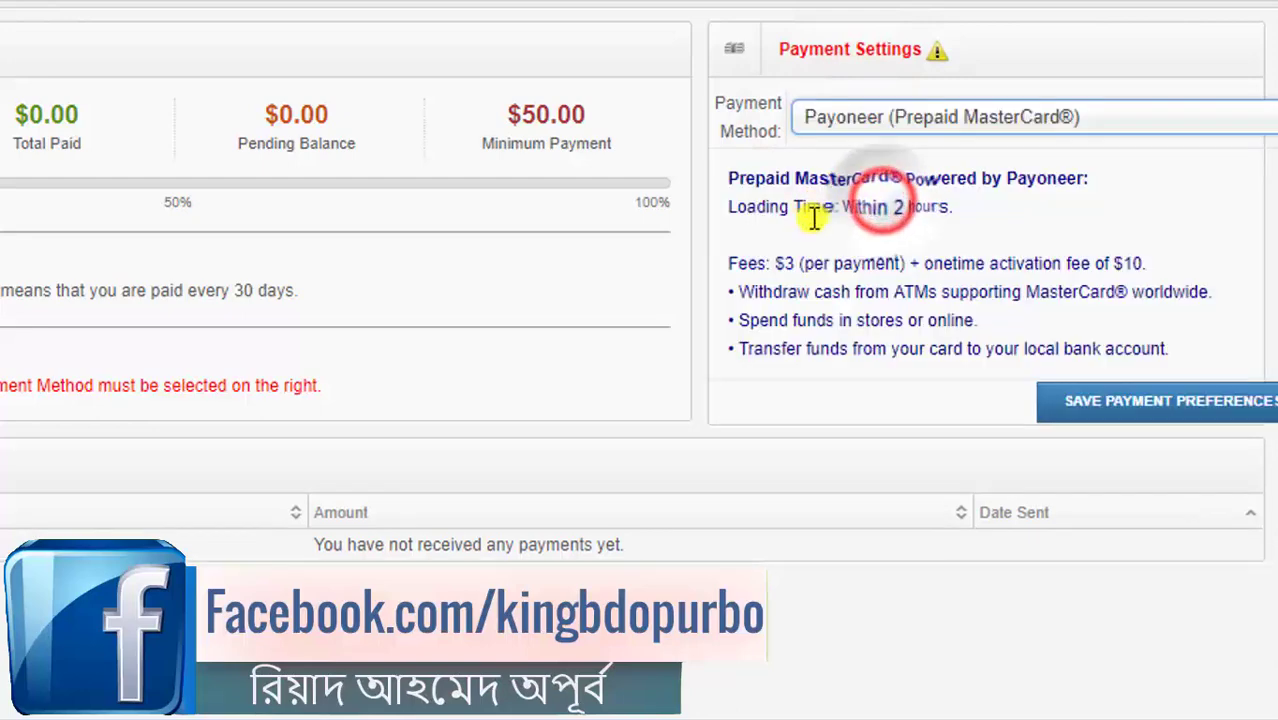
pyautogui.click(1092, 416)
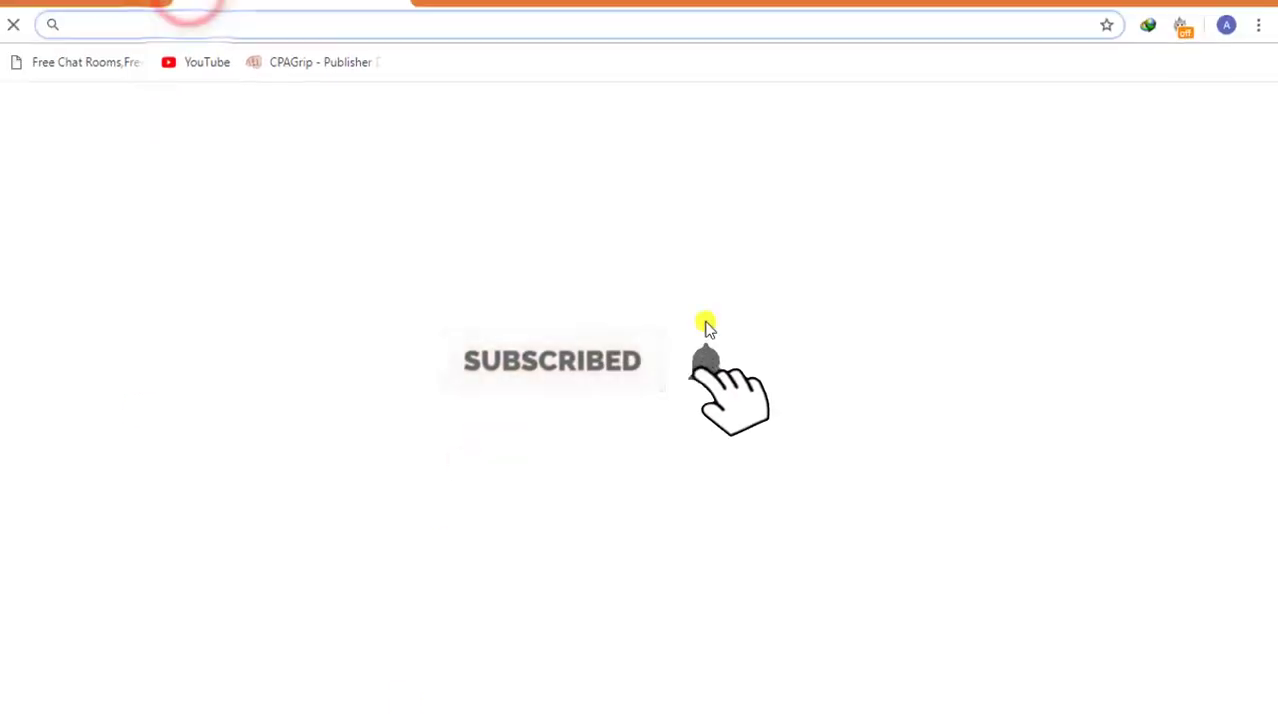
# - Open Gmail, read the CPAGrip Account Changes email confirming payment type payoneer, then return to CPAGrip
pyautogui.click(1064, 128)
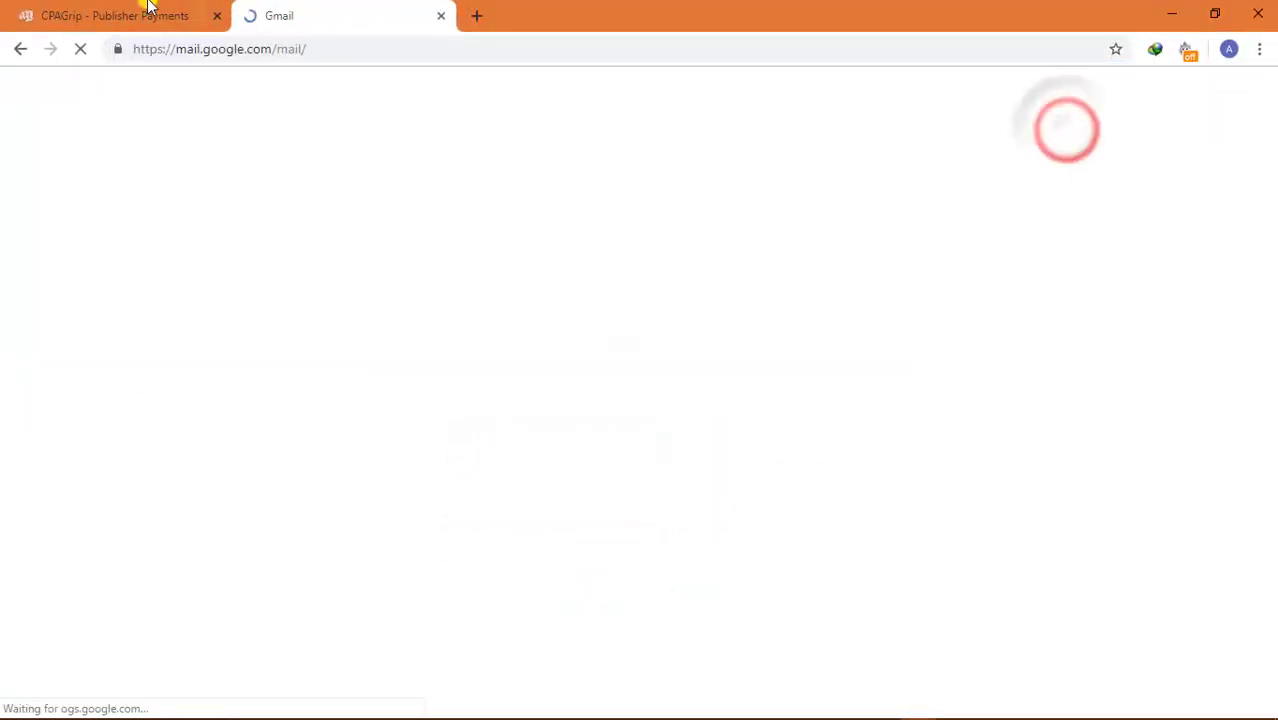
pyautogui.click(145, 12)
pyautogui.click(280, 12)
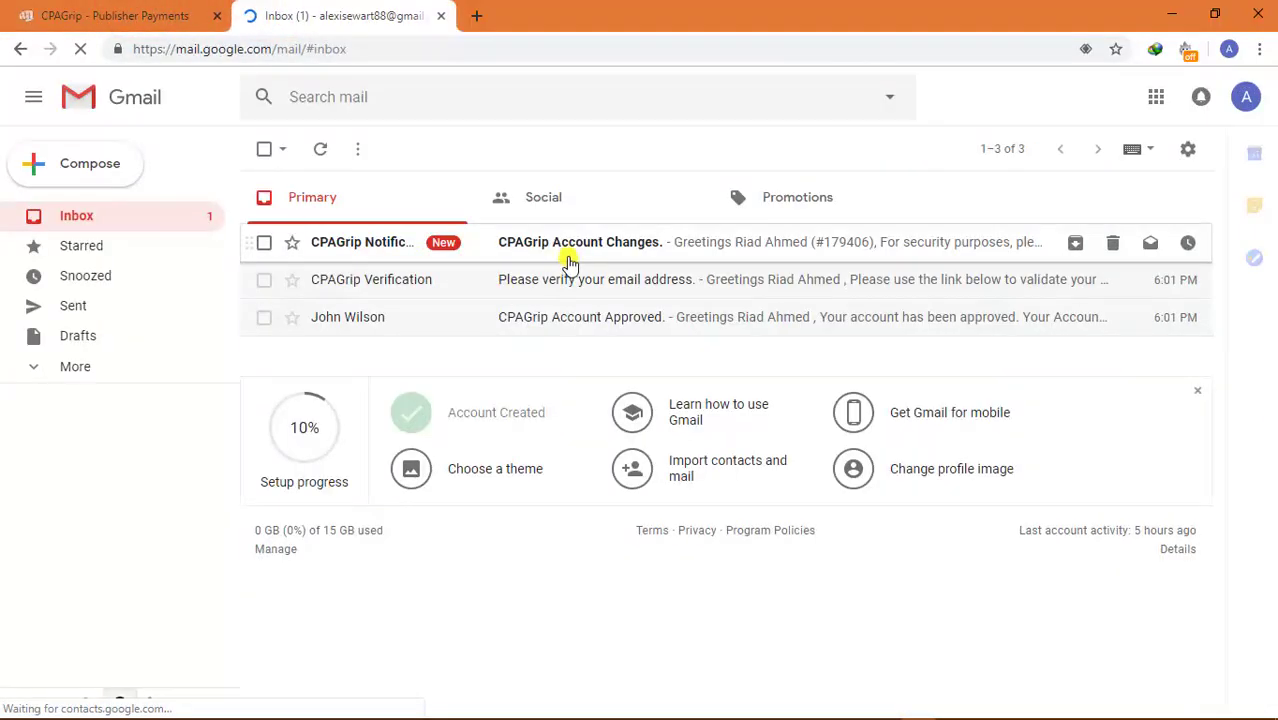
pyautogui.click(567, 254)
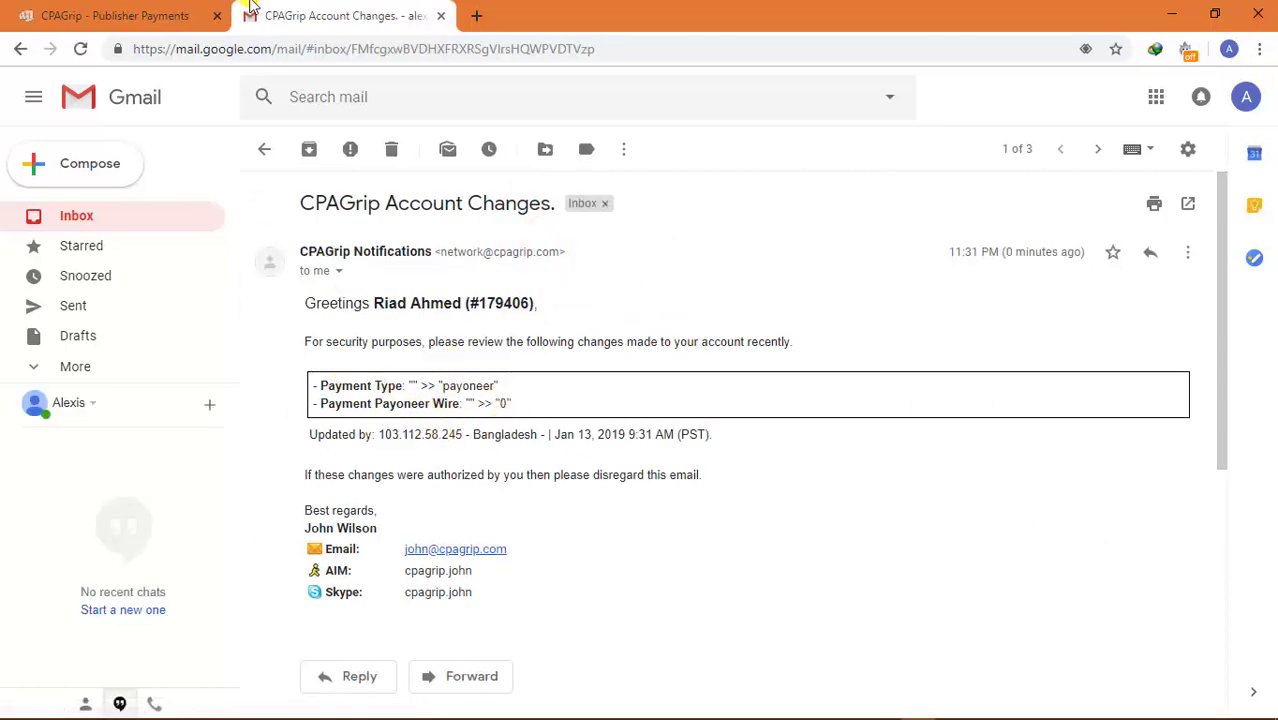
pyautogui.click(140, 15)
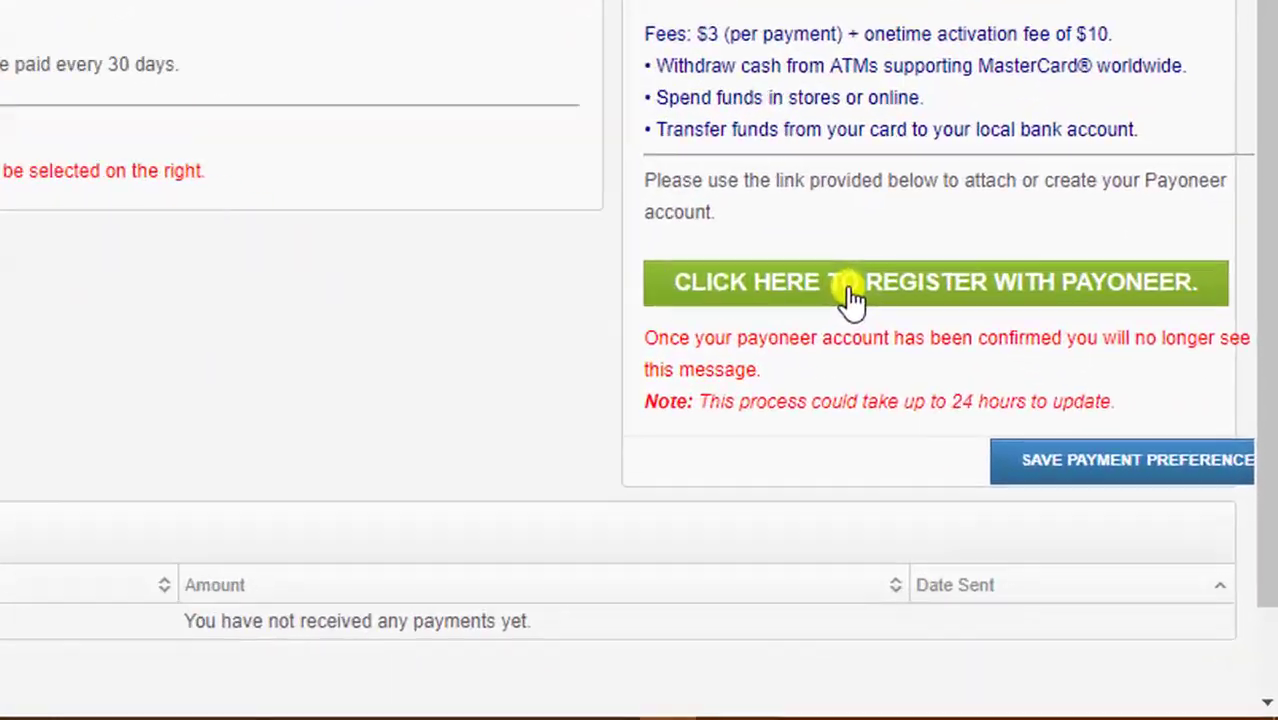
# - Open the Payoneer Prepaid Card Setup sign-up page from CPAGrip, review it, and return to CPAGrip
pyautogui.click(1027, 470)
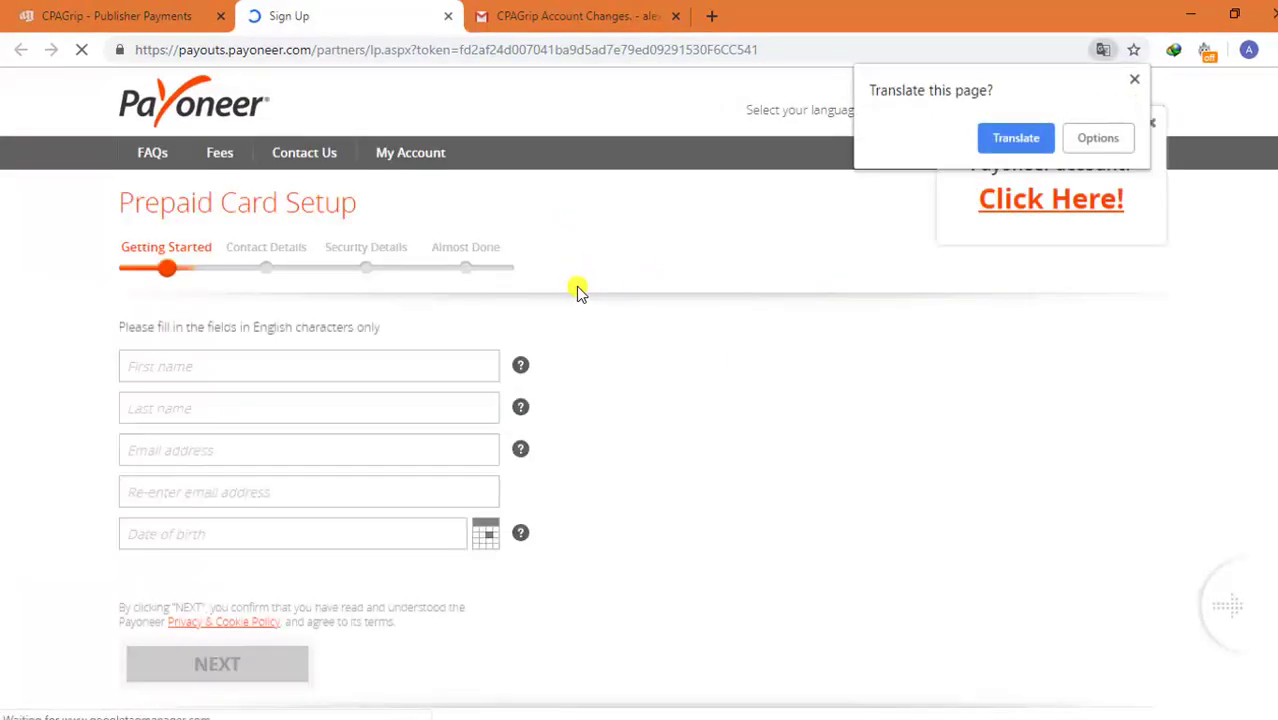
pyautogui.click(1141, 81)
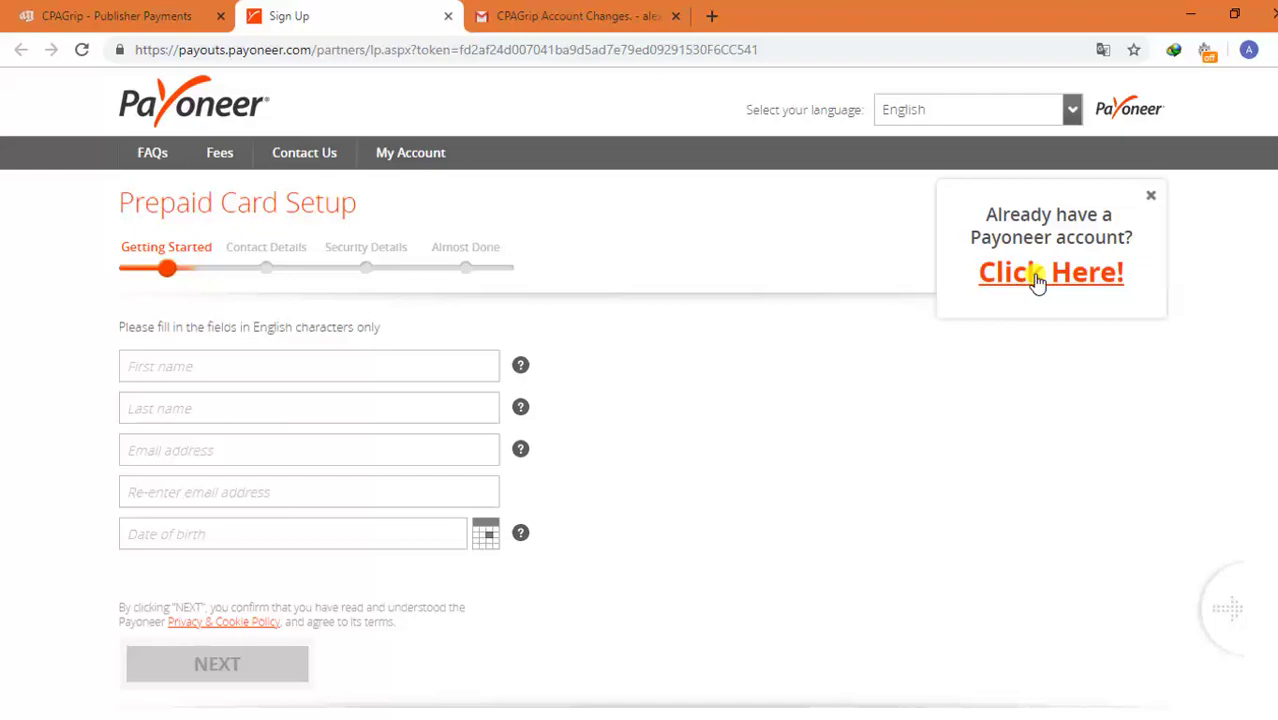
pyautogui.click(110, 15)
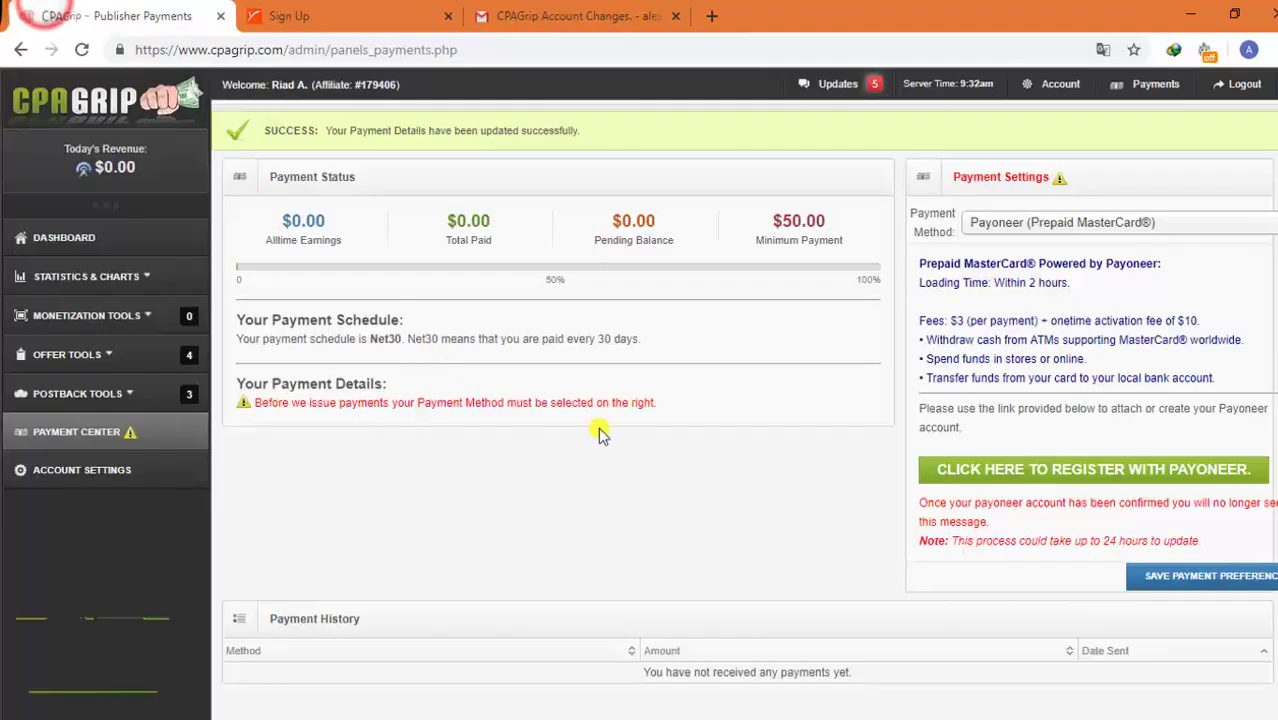
pyautogui.click(354, 8)
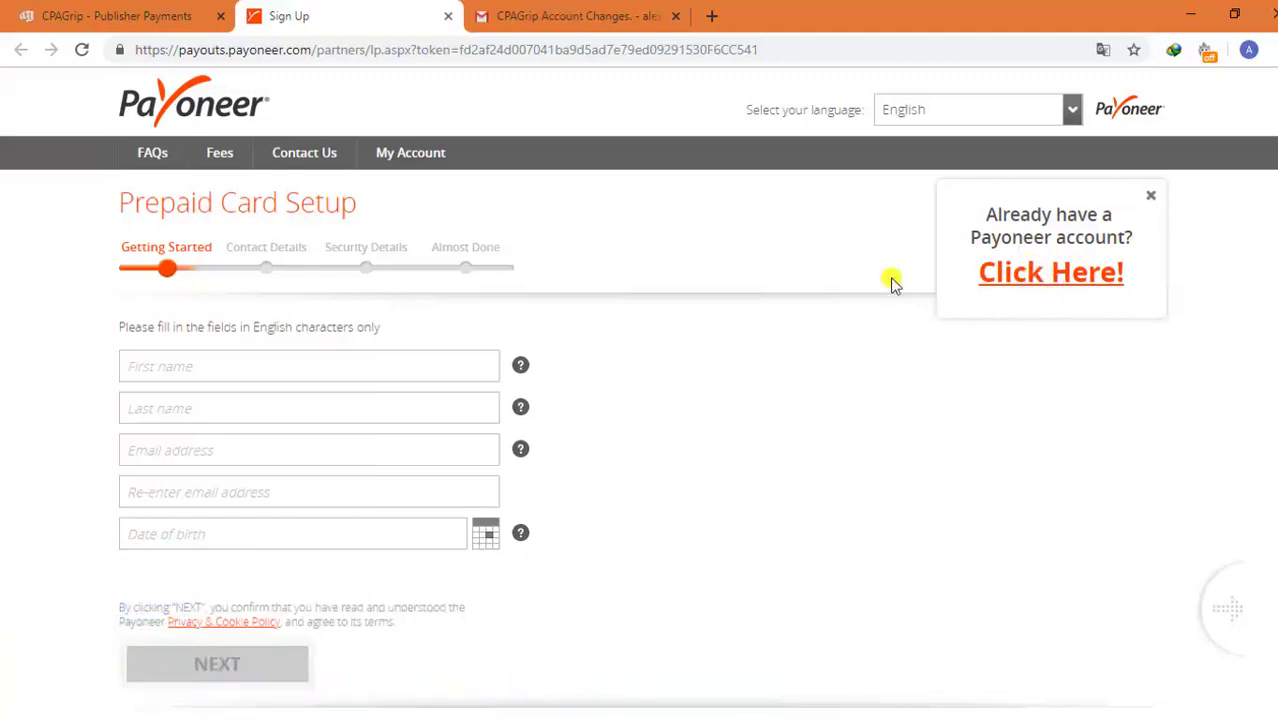
pyautogui.click(57, 8)
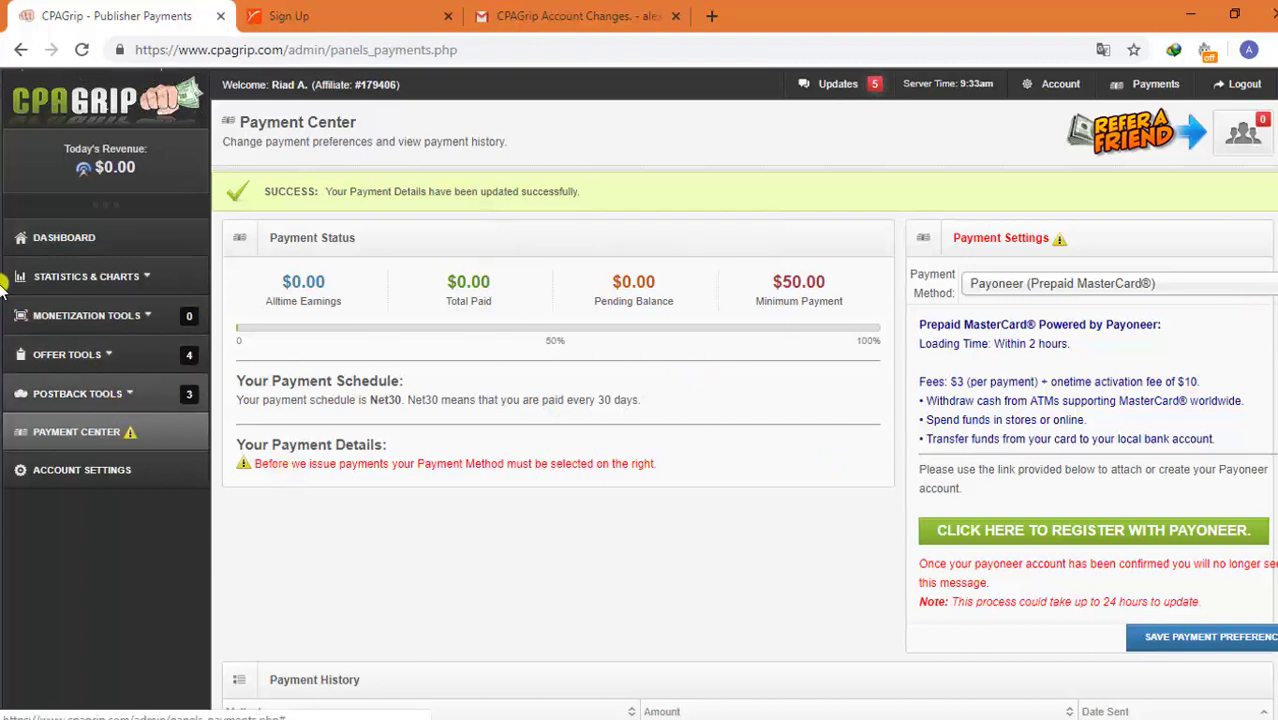
# - Go to Offer Tools > My Offers and open the Country filter showing Bangladesh offers
pyautogui.click(88, 355)
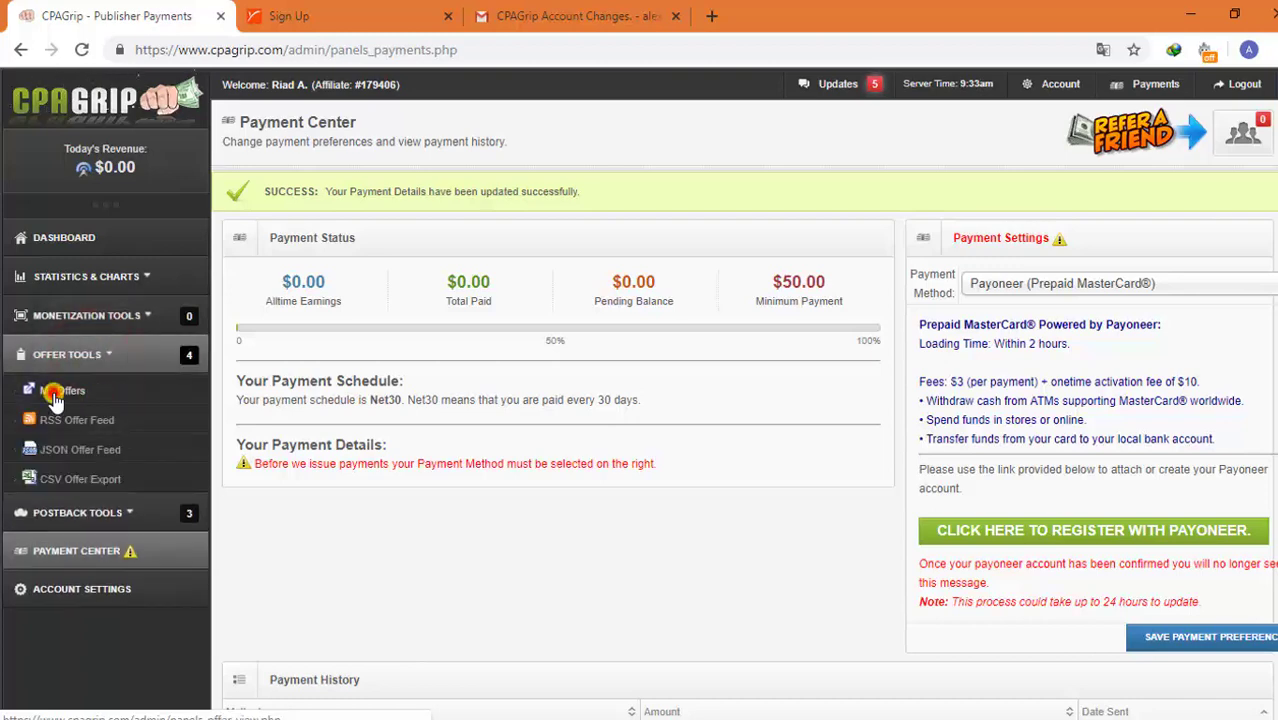
pyautogui.click(55, 395)
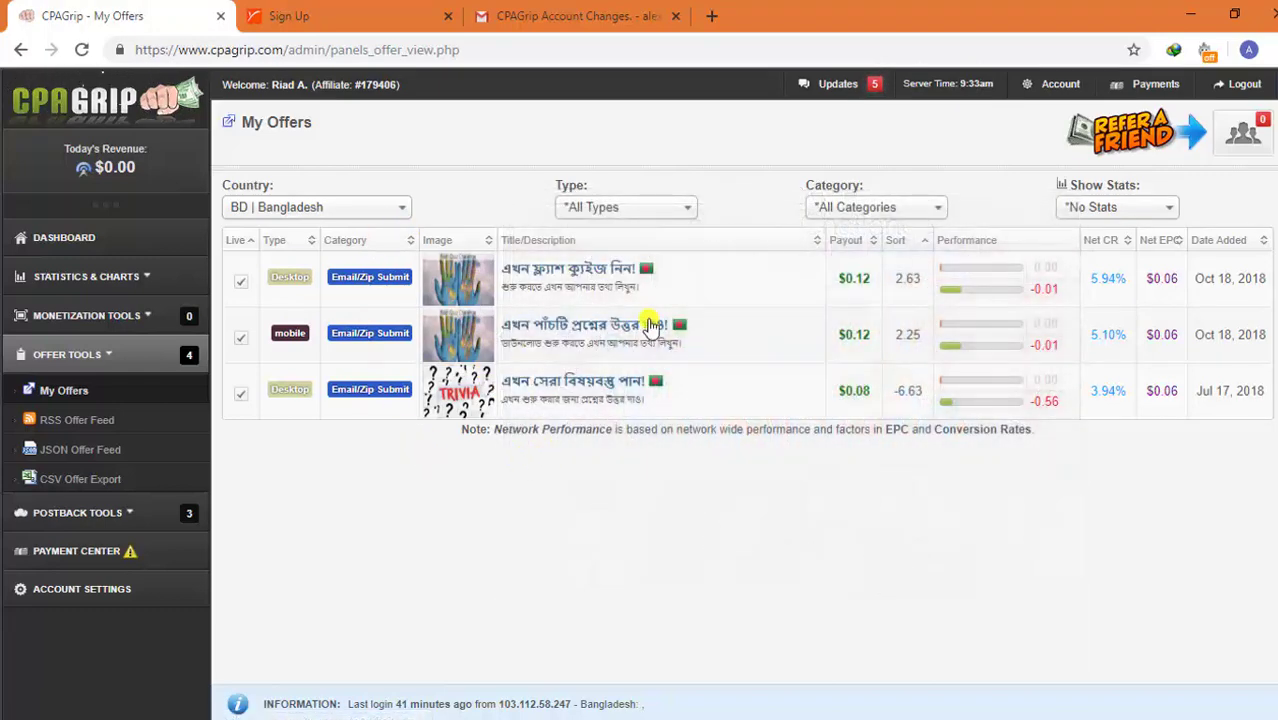
pyautogui.click(365, 207)
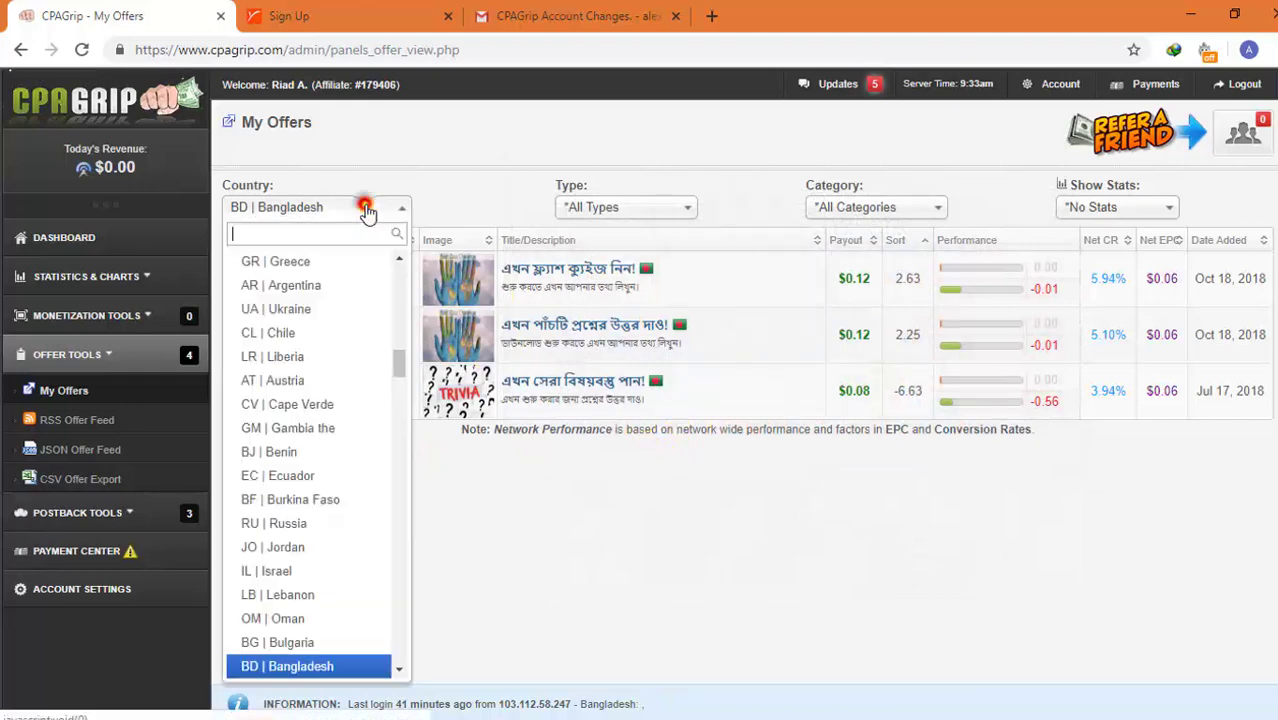